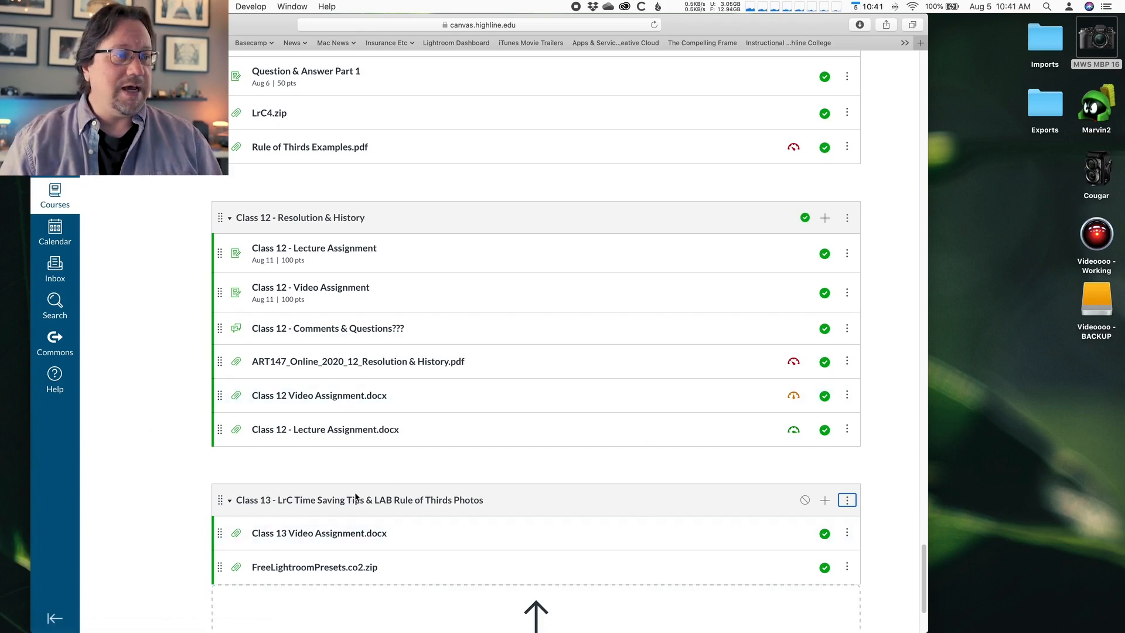
Download FreeLightroomPresets.co2.zip from the Class 13 module of the course.
click(321, 574)
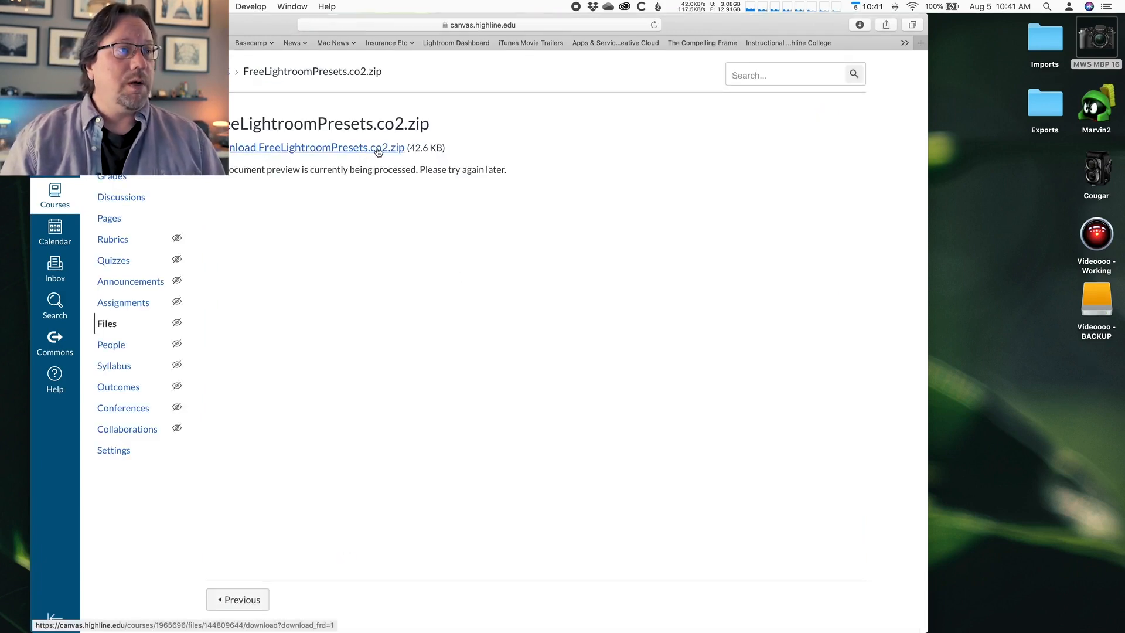
click(384, 154)
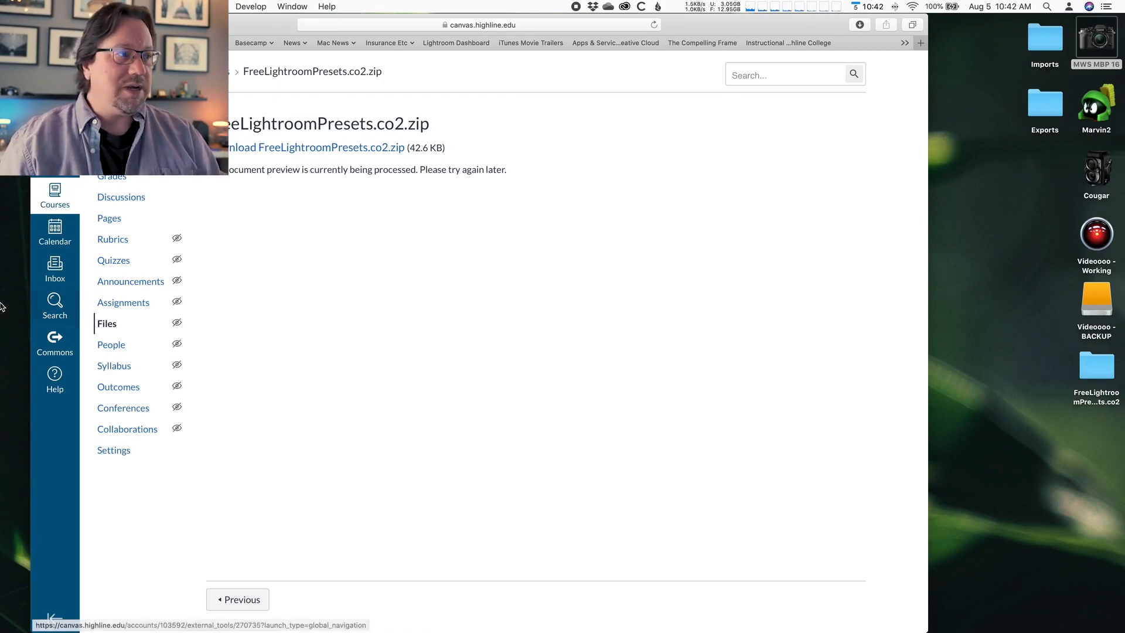
Switch to Lightroom Classic and open the five-star pink flower photo, number 58, in the Develop module.
click(8, 283)
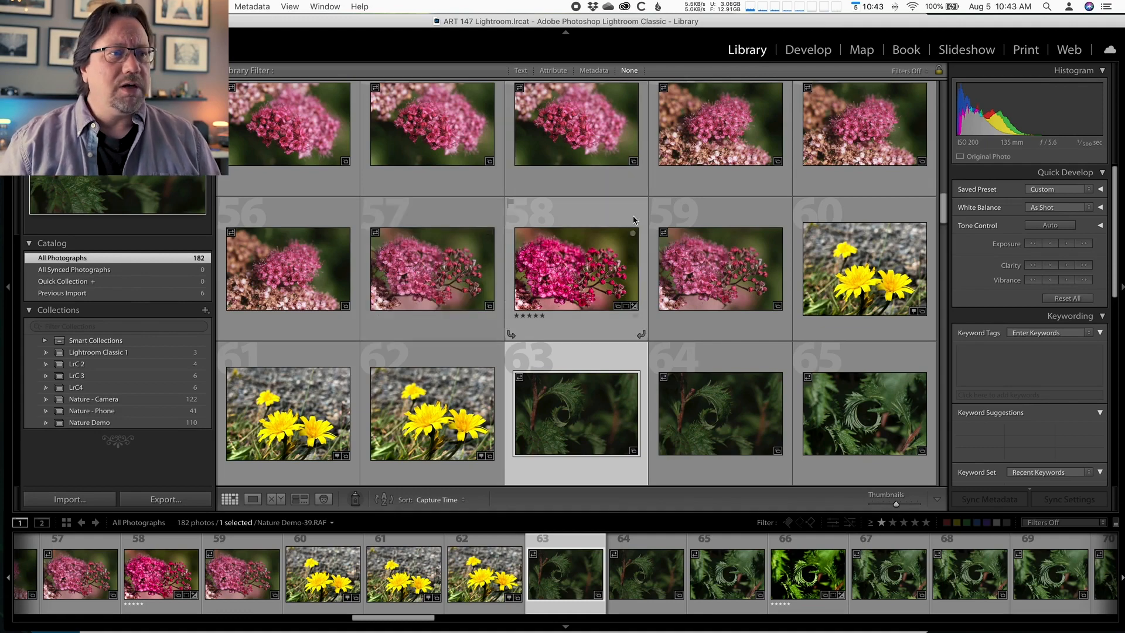
click(575, 256)
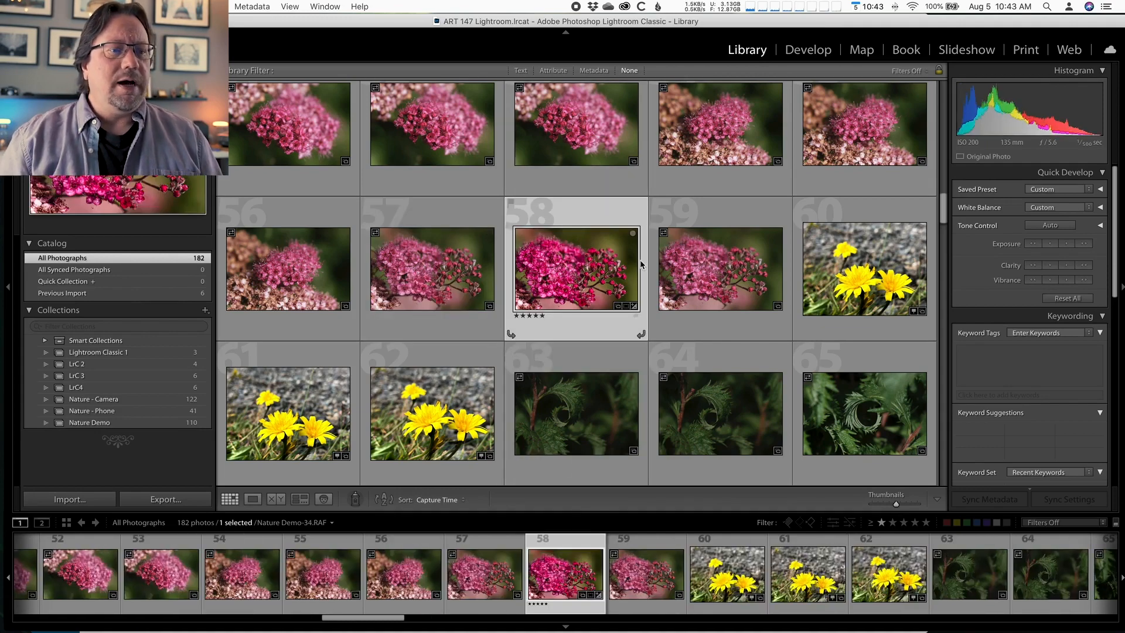
click(808, 50)
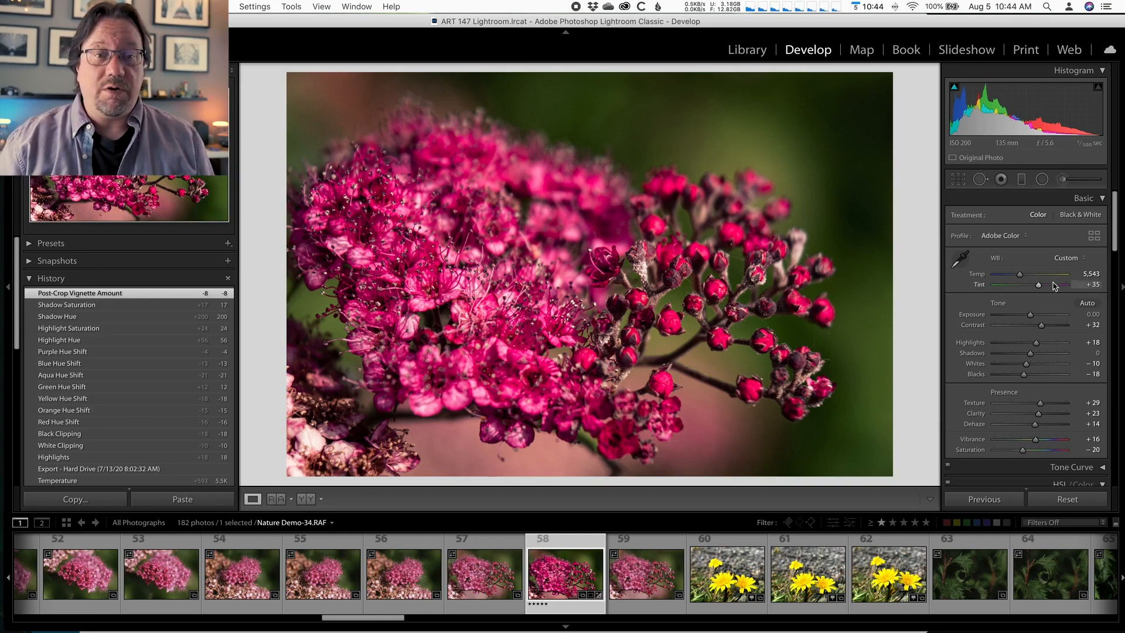
Review the pink flower photo's Develop adjustments from Basic down through HSL, Split Toning, Detail and Effects.
scroll(1069, 296, down, 2)
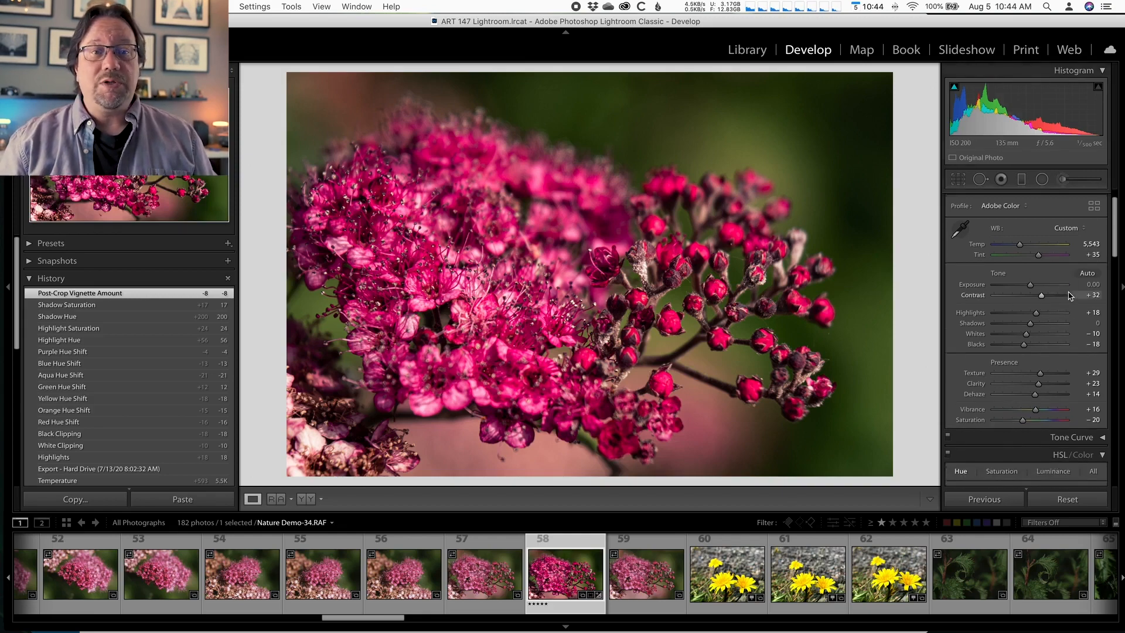
scroll(1072, 264, down, 1)
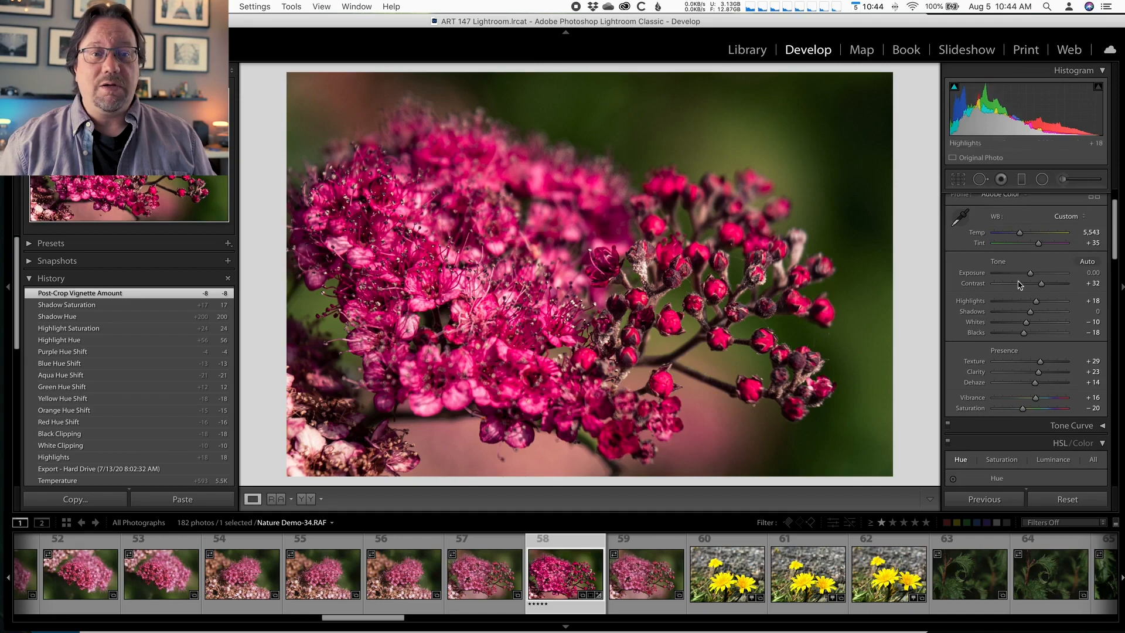
scroll(1072, 264, down, 10)
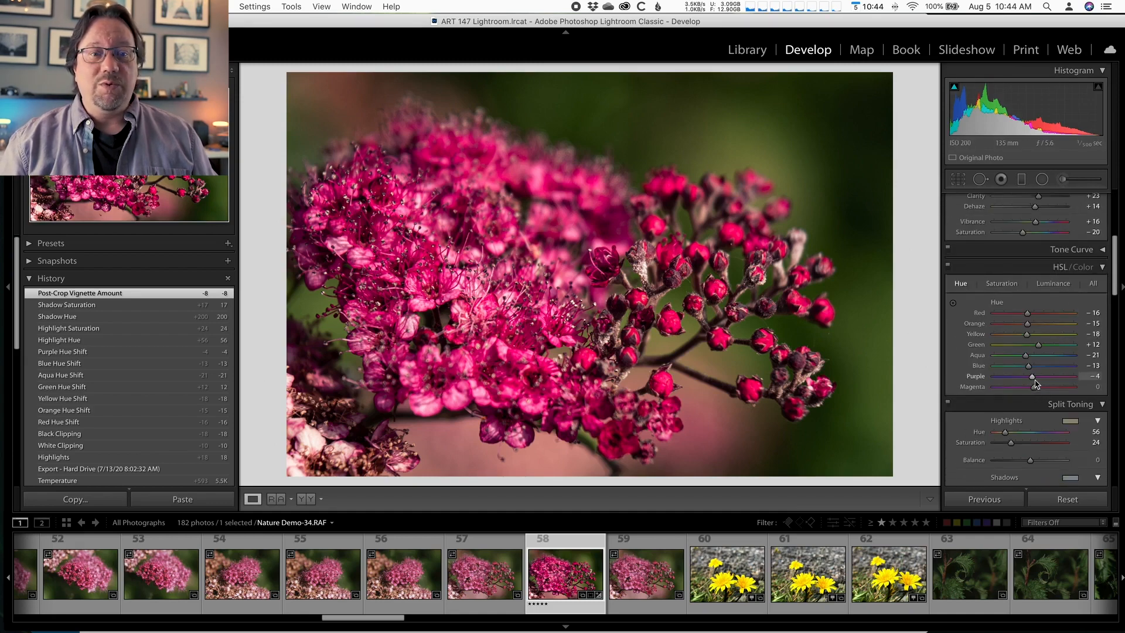
scroll(1035, 384, down, 4)
scroll(1019, 404, down, 20)
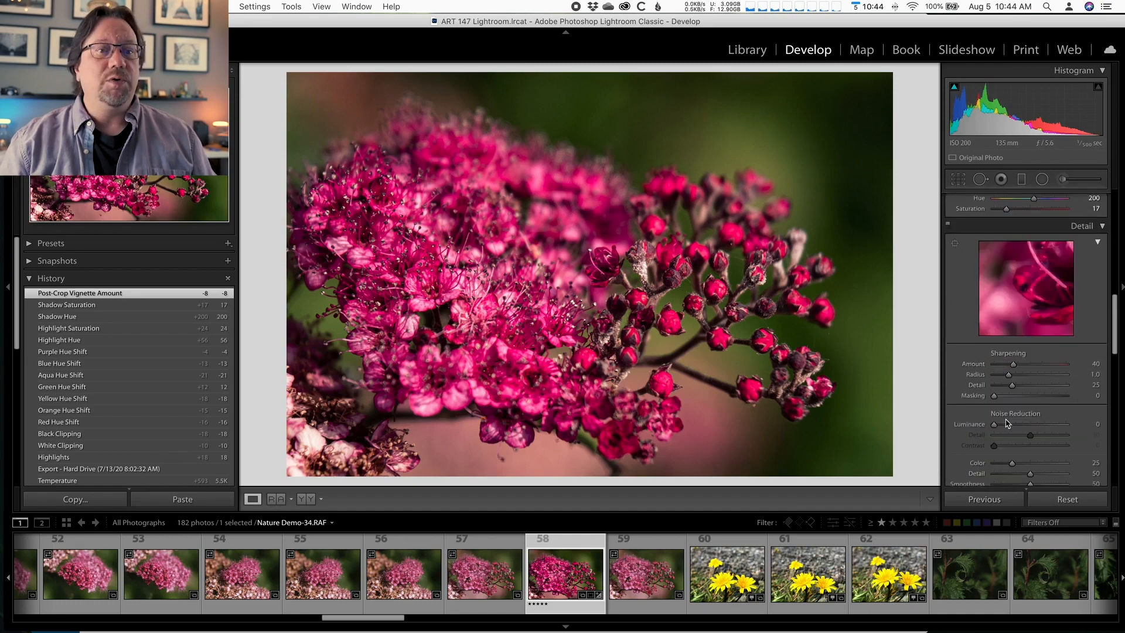
scroll(1005, 421, down, 15)
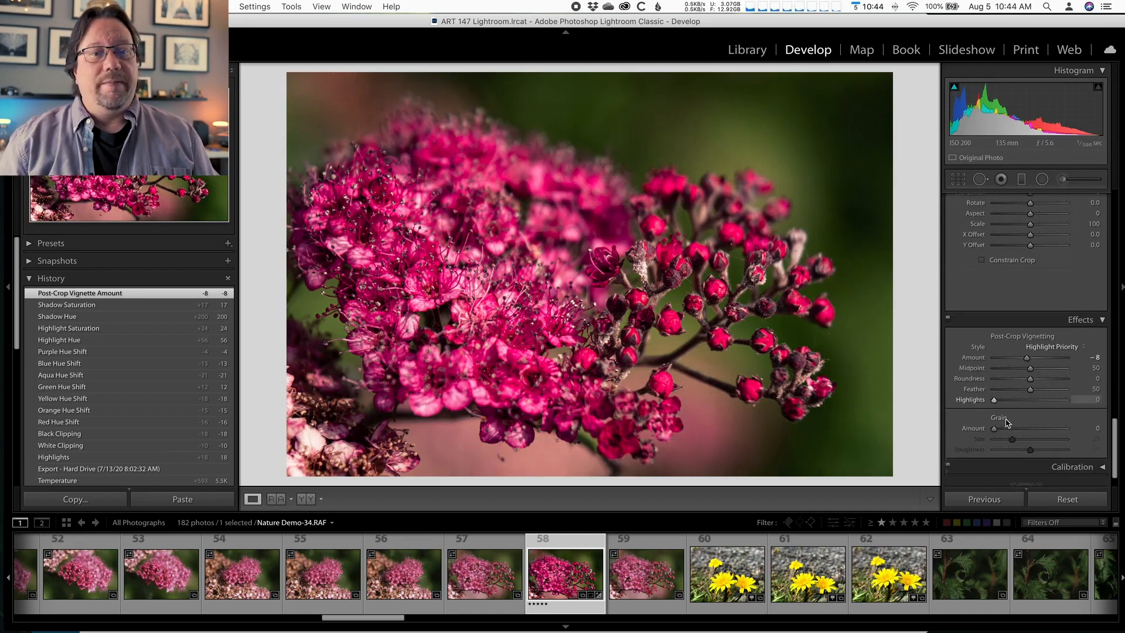
scroll(1026, 345, up, 20)
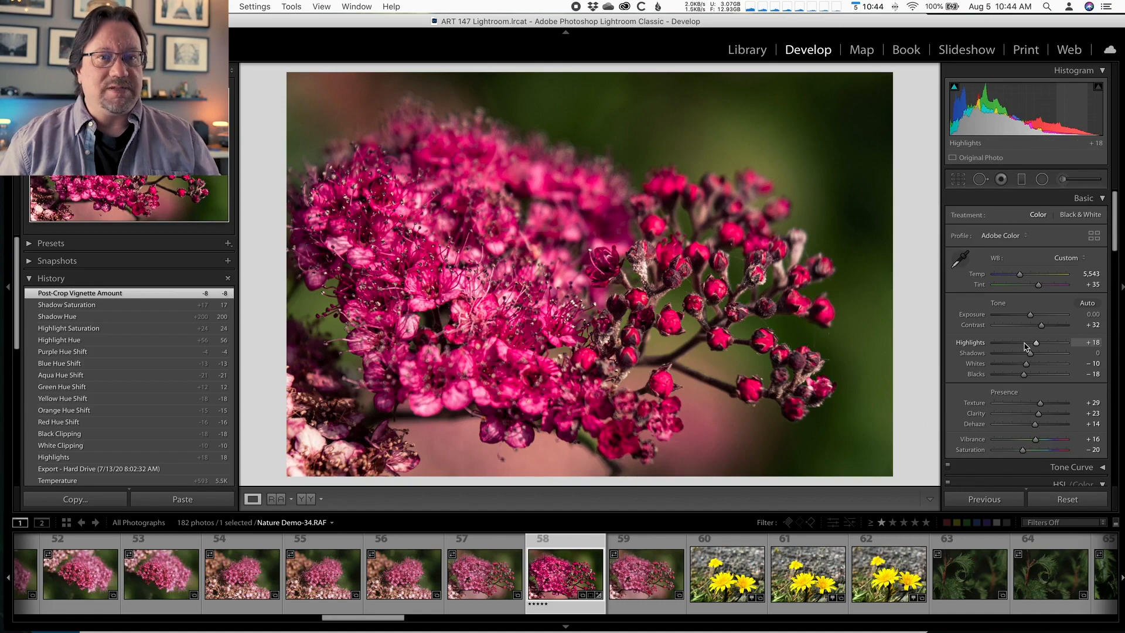
Apply the pink flower photo's settings to the curled leaf photo, number 63, and compare the two photos.
click(987, 584)
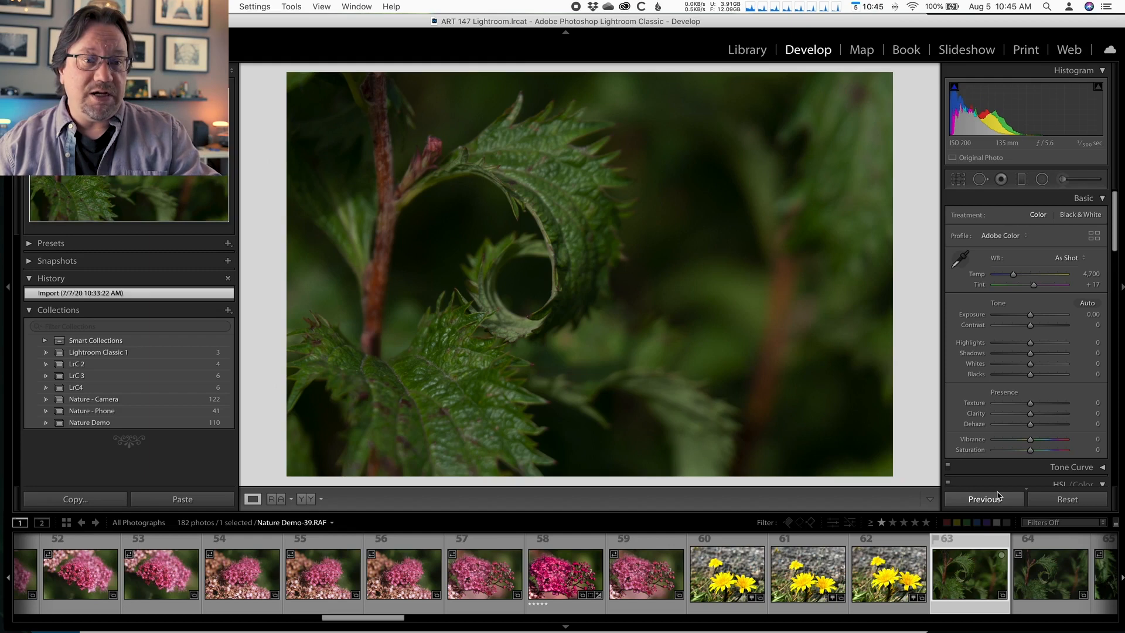
click(969, 505)
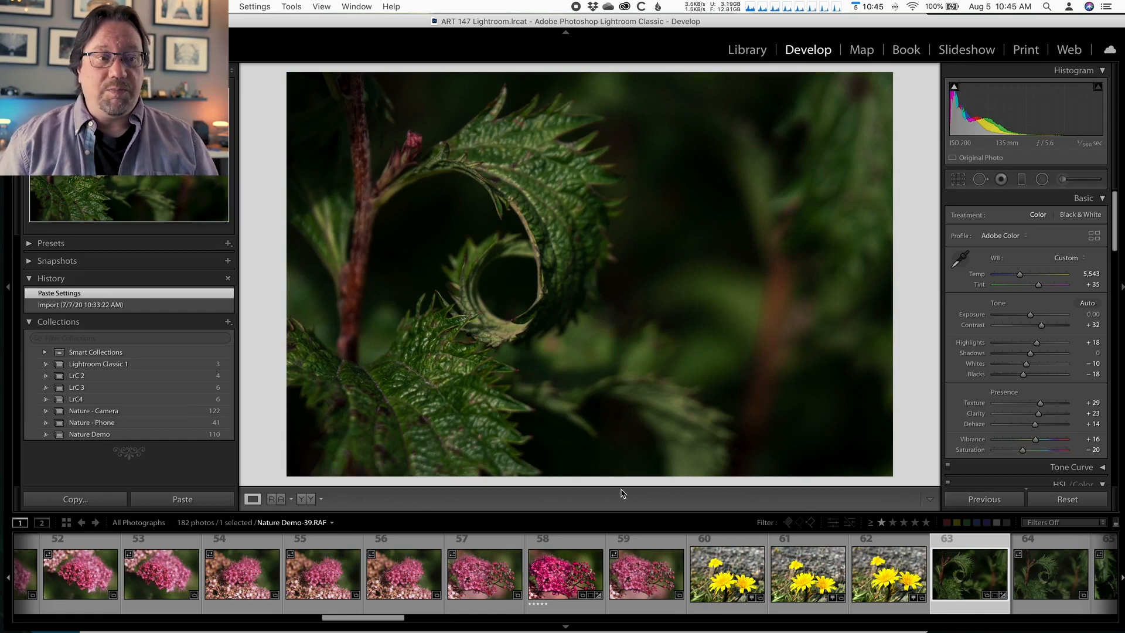
click(553, 569)
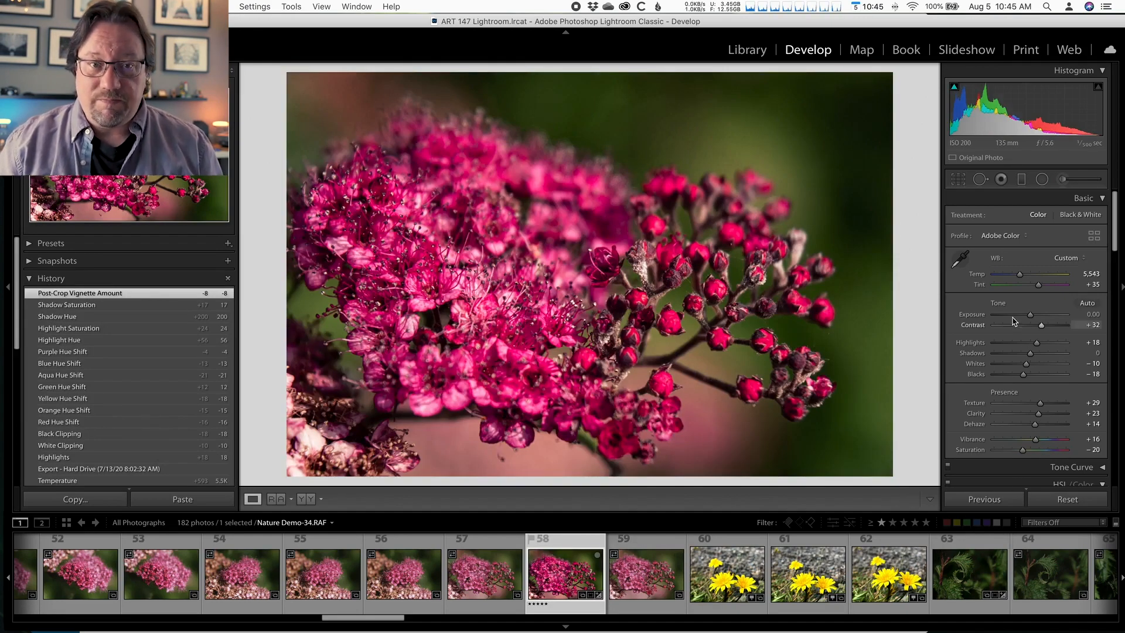
click(970, 566)
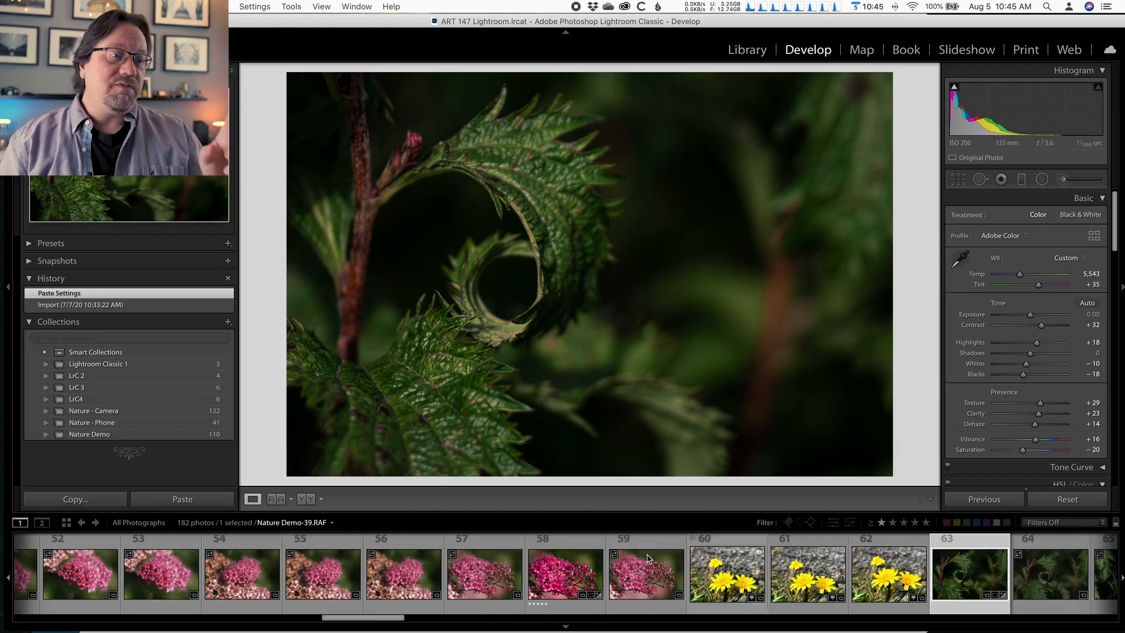
Apply the settings of pink flower photo 58 to the similar unedited photo 59 as previous settings.
click(577, 567)
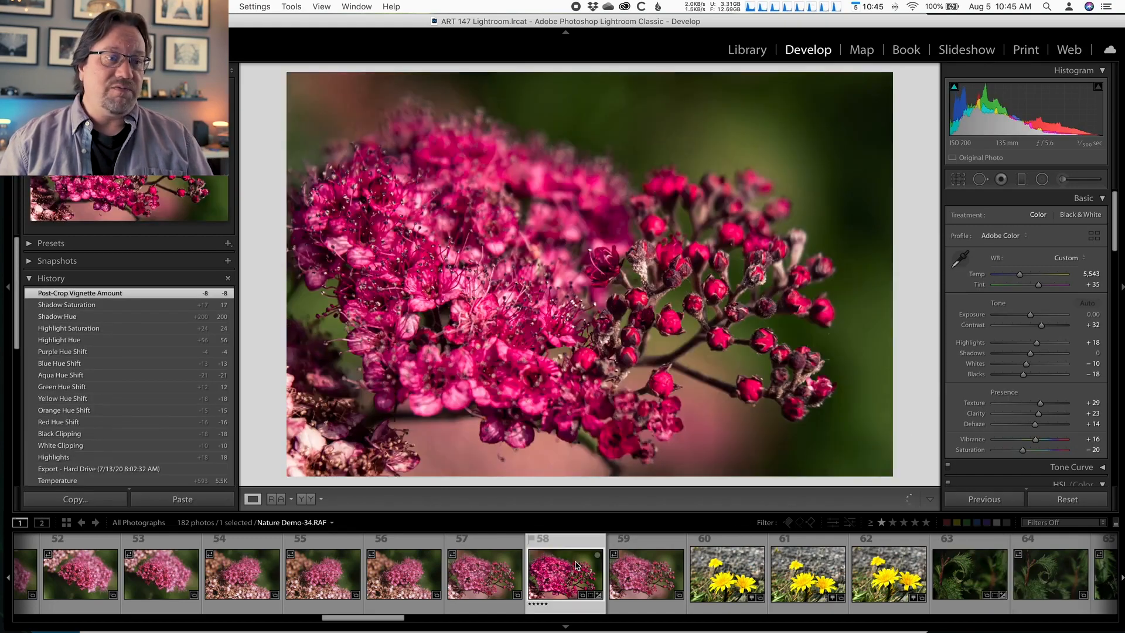
click(631, 568)
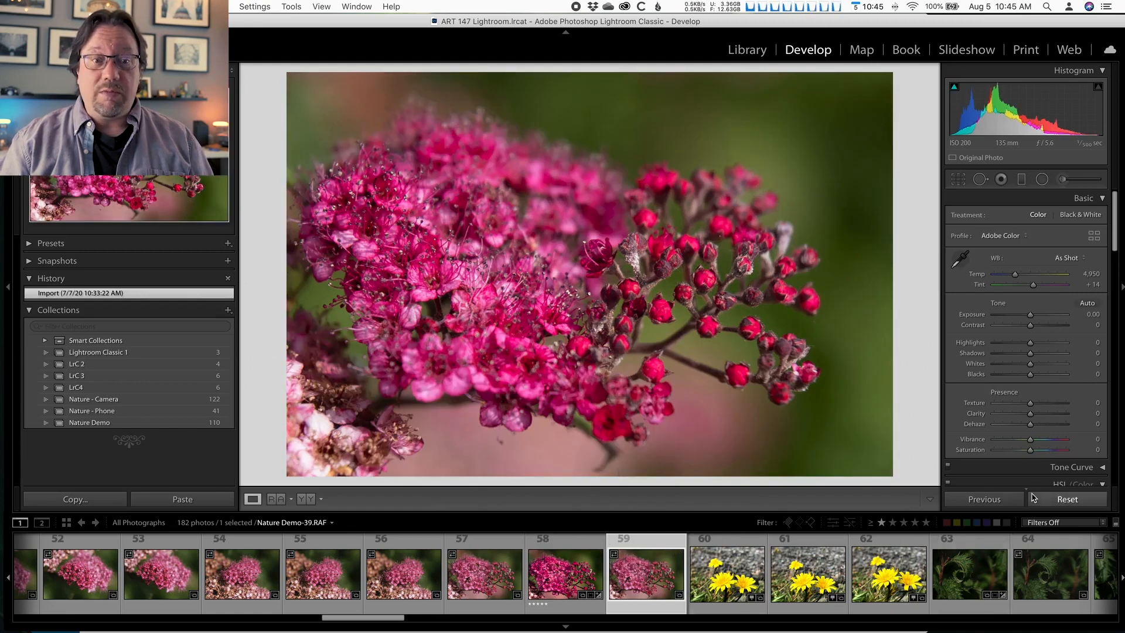
click(1003, 503)
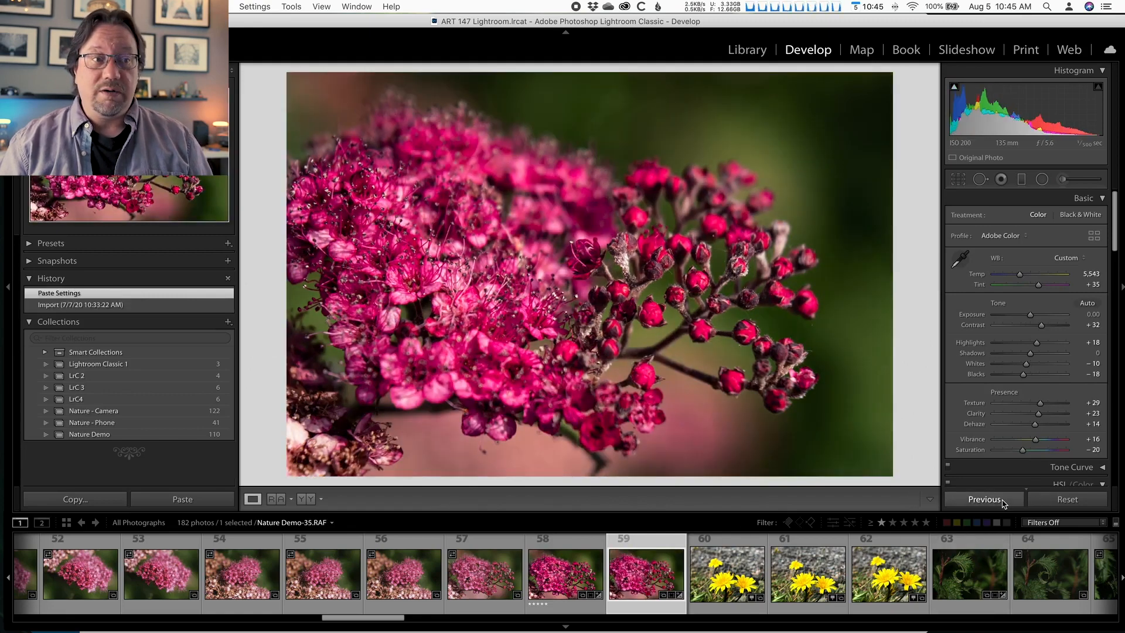
Return to pink flower photo 58, find the collections list and open the LrC4 collection.
click(585, 571)
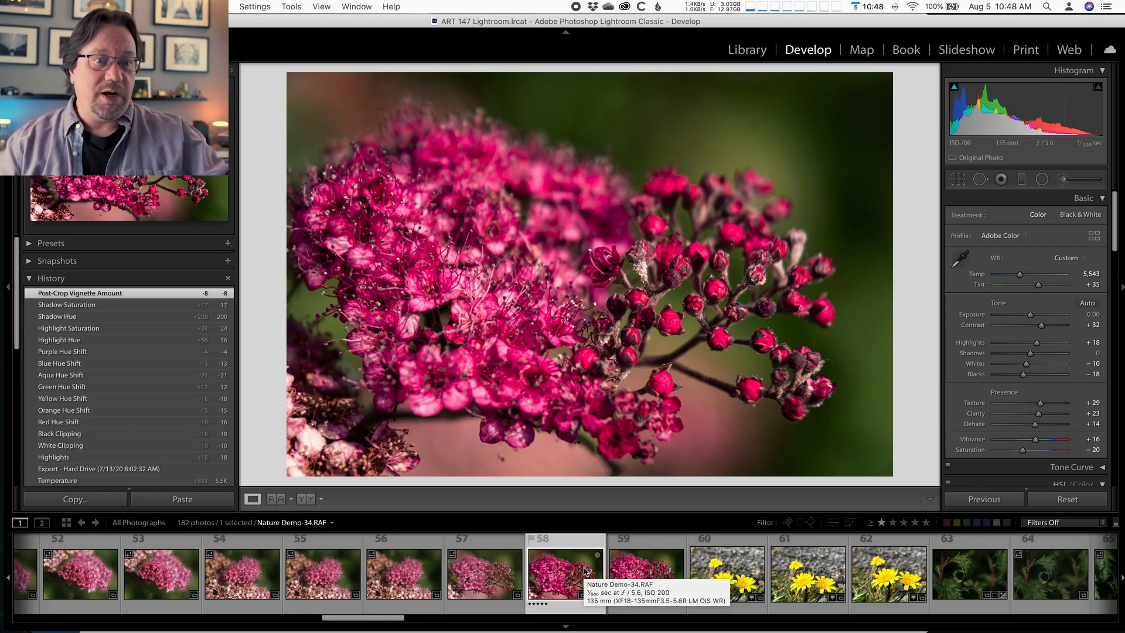
scroll(157, 413, down, 5)
scroll(157, 414, down, 15)
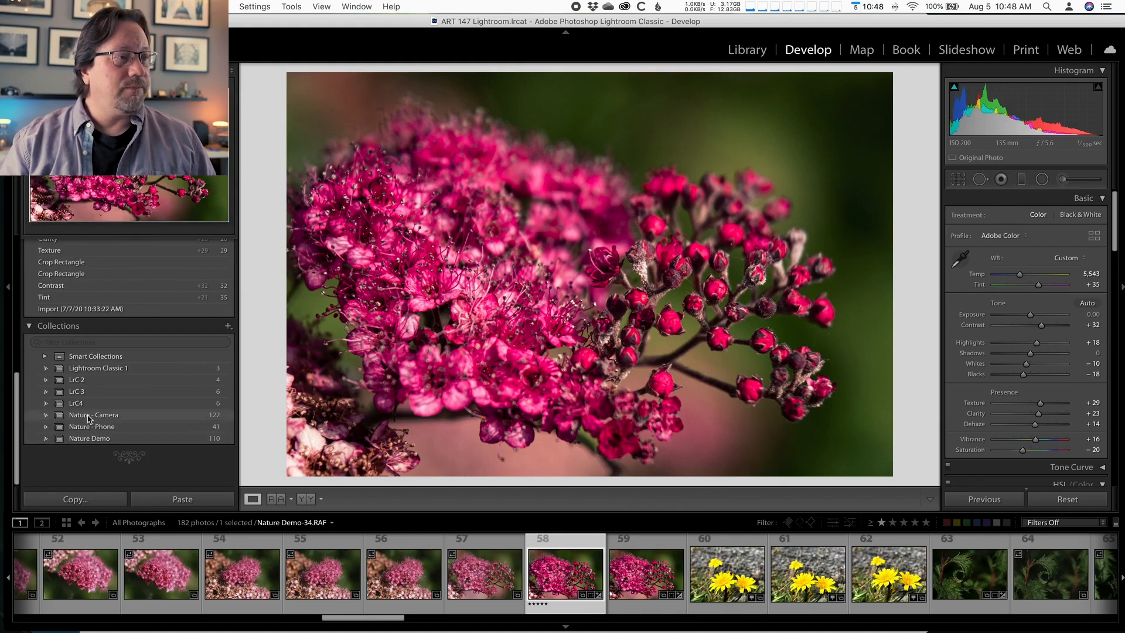
click(88, 417)
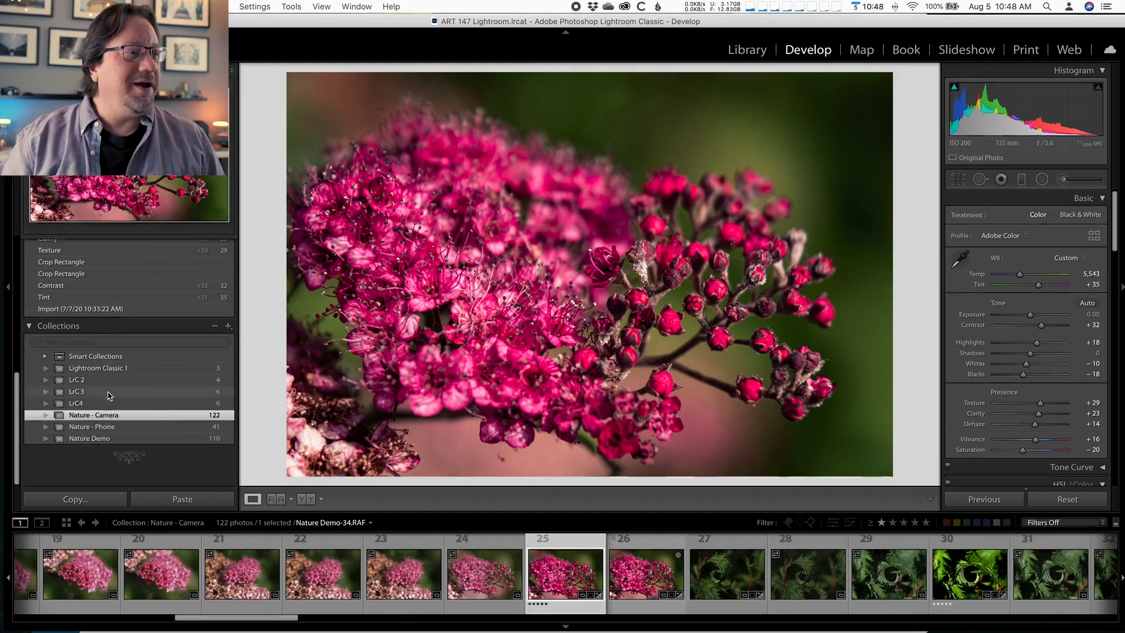
click(87, 404)
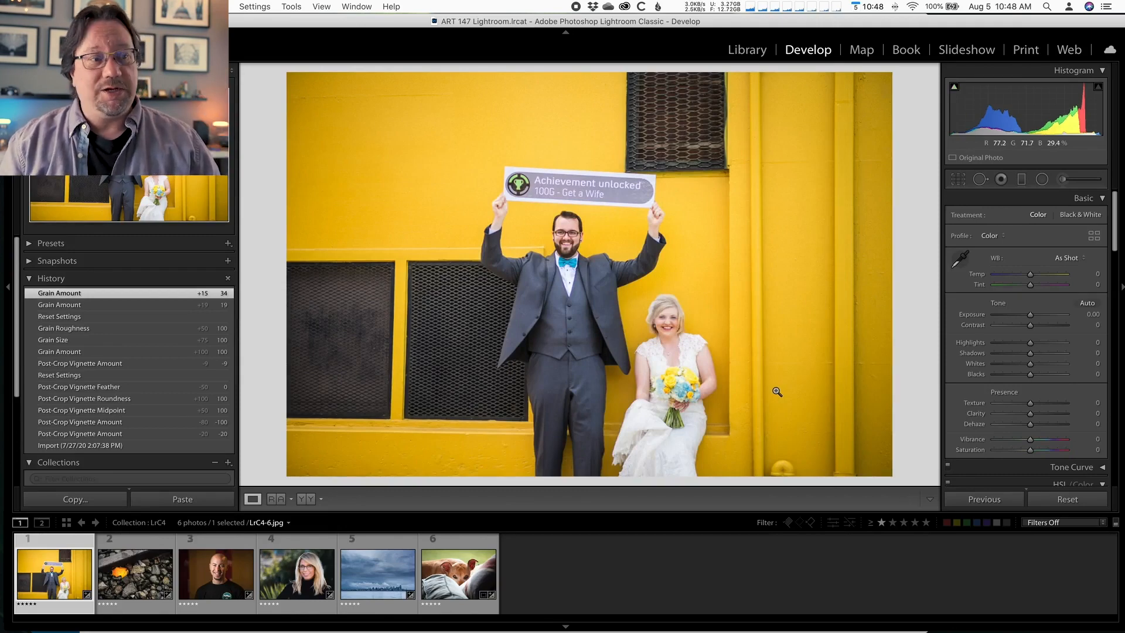
Apply the city skyline photo's settings to the dog photo as previous settings.
click(380, 581)
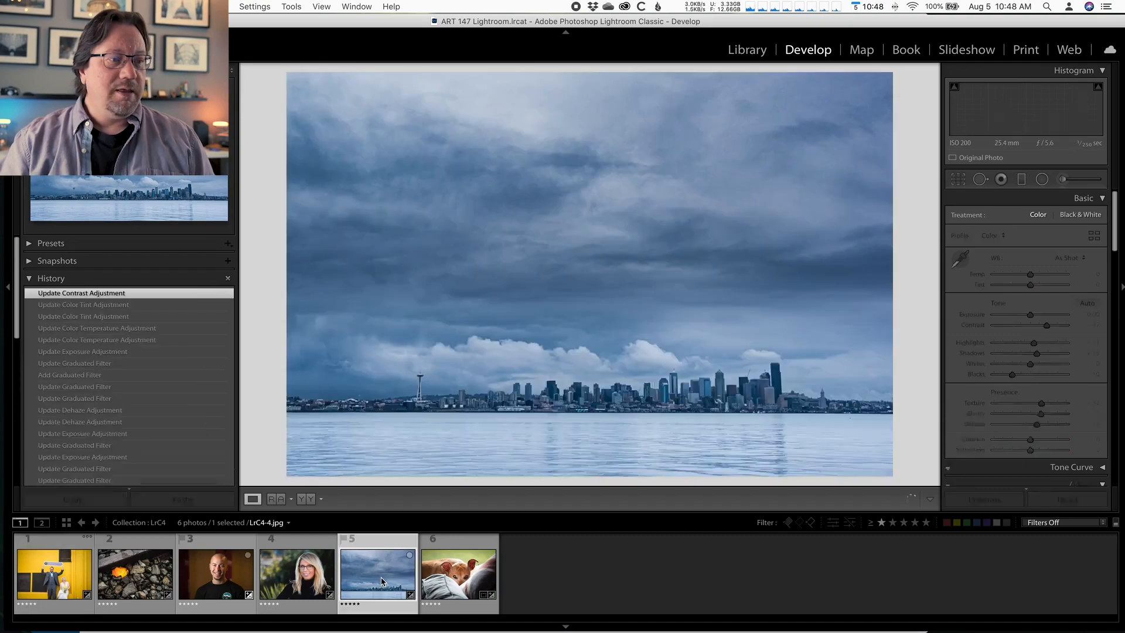
click(436, 582)
click(986, 497)
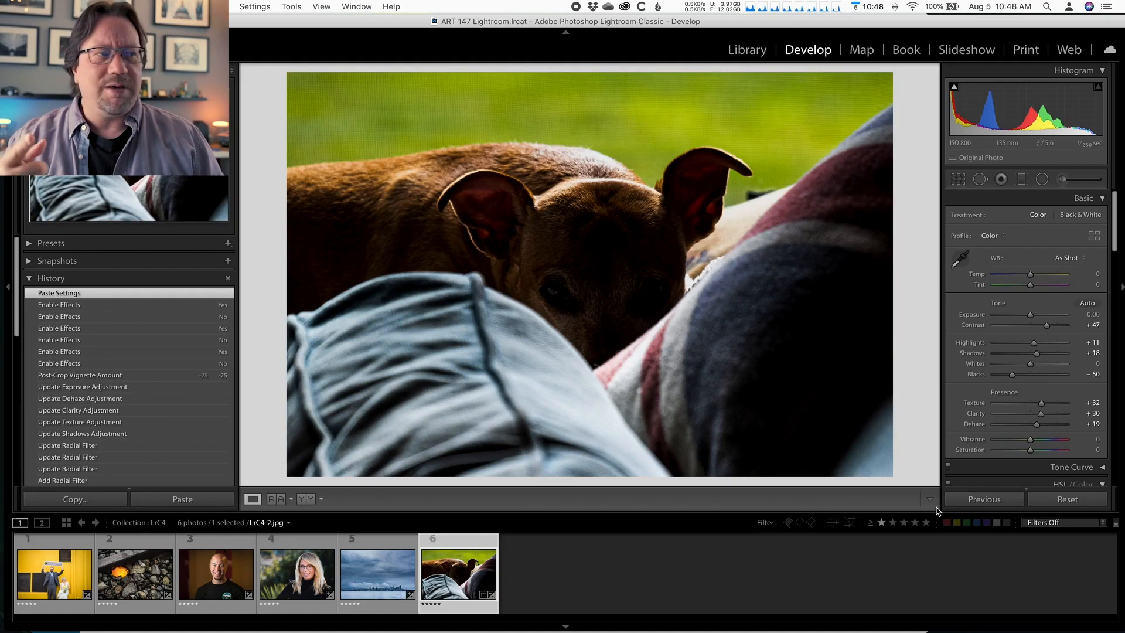
Undo the settings pasted onto the dog photo.
click(146, 6)
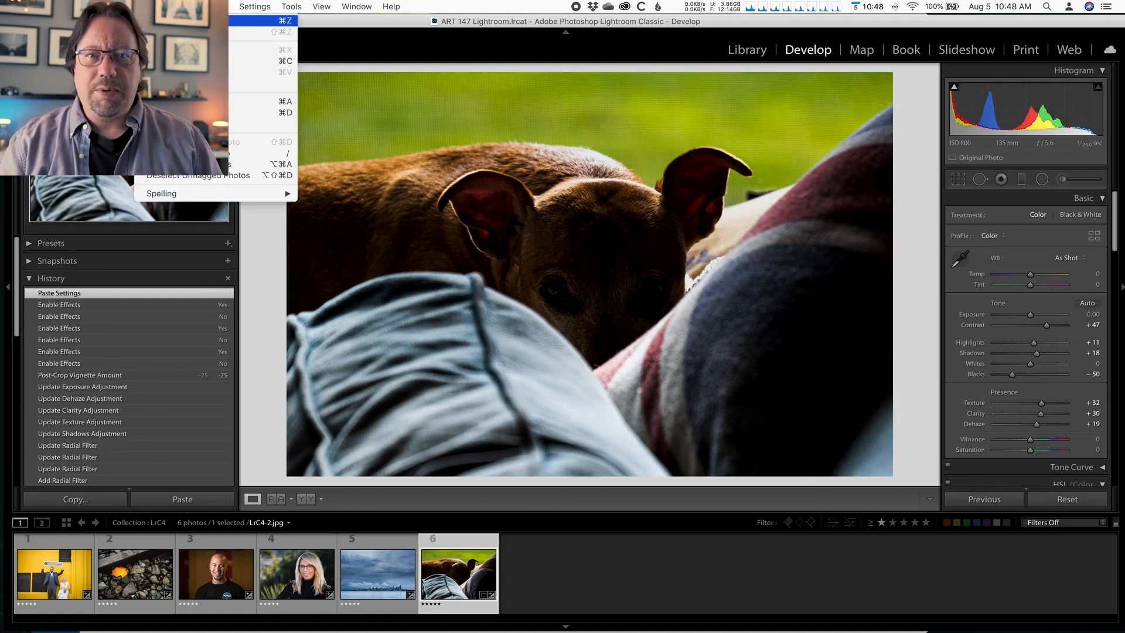
click(146, 7)
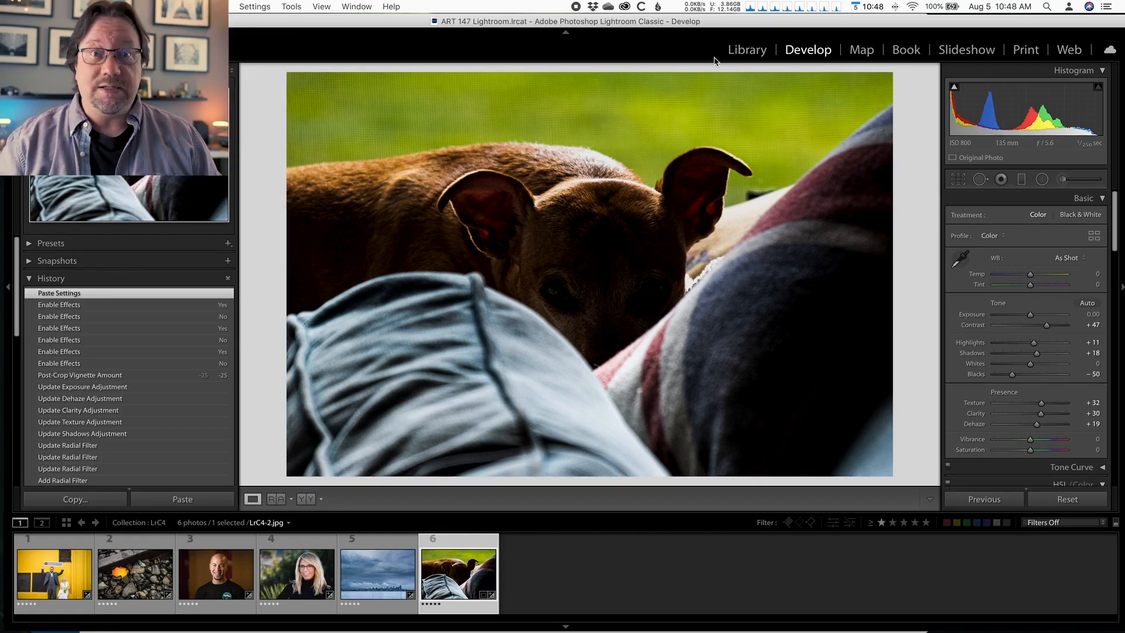
key(super+z)
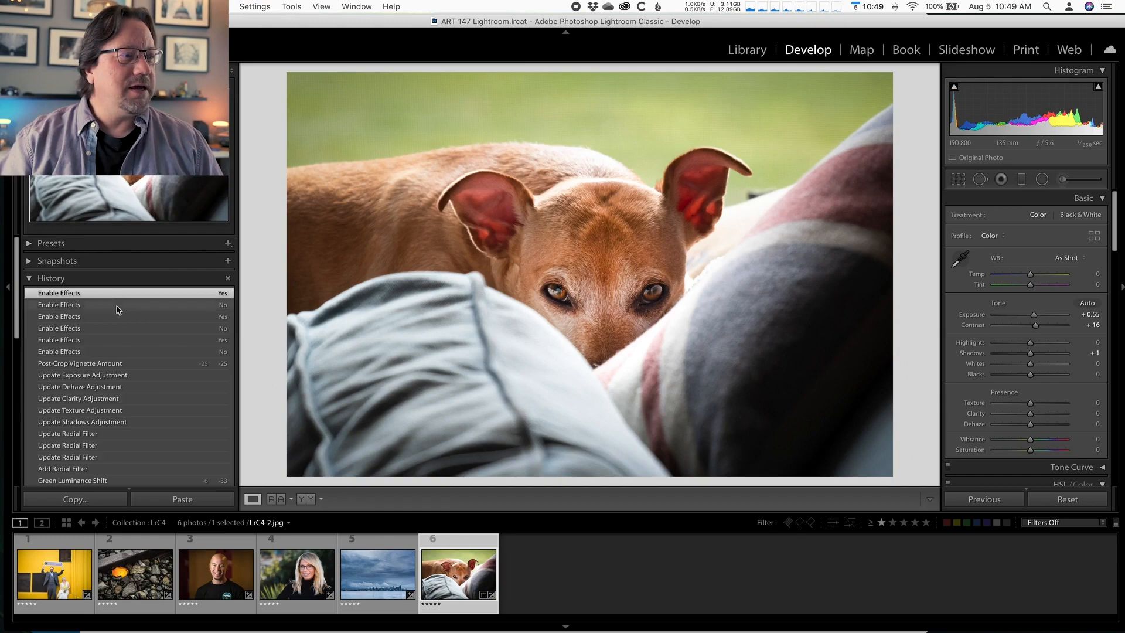
Open the five-star single daisy photo, number 112, from the Nature - Camera collection in the Develop module.
scroll(115, 307, down, 8)
scroll(118, 317, down, 5)
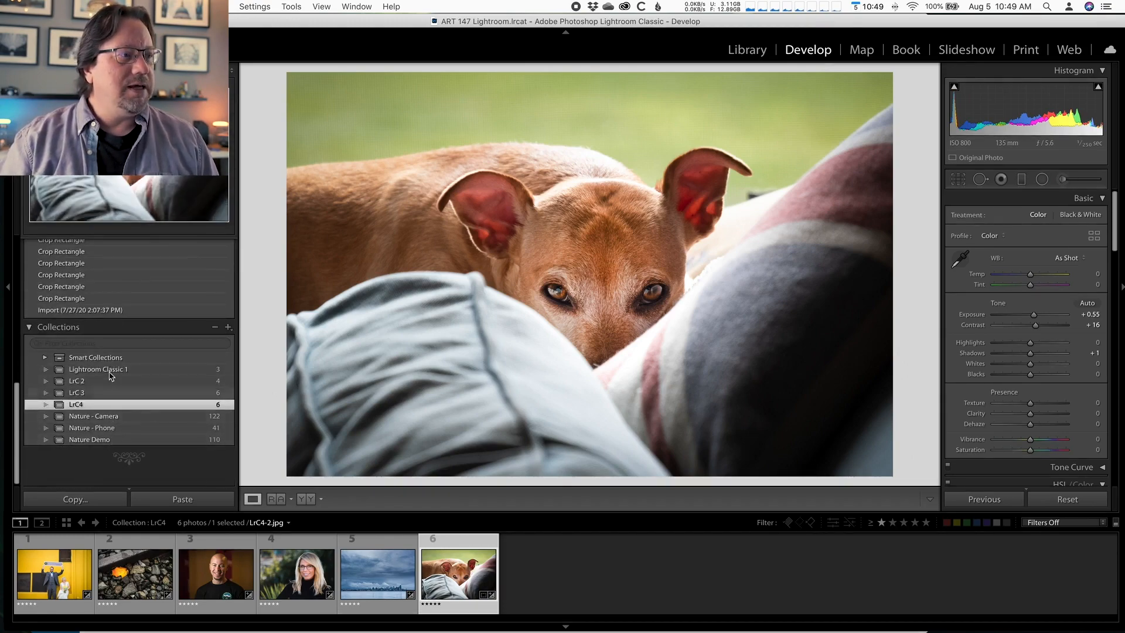
scroll(112, 410, up, 12)
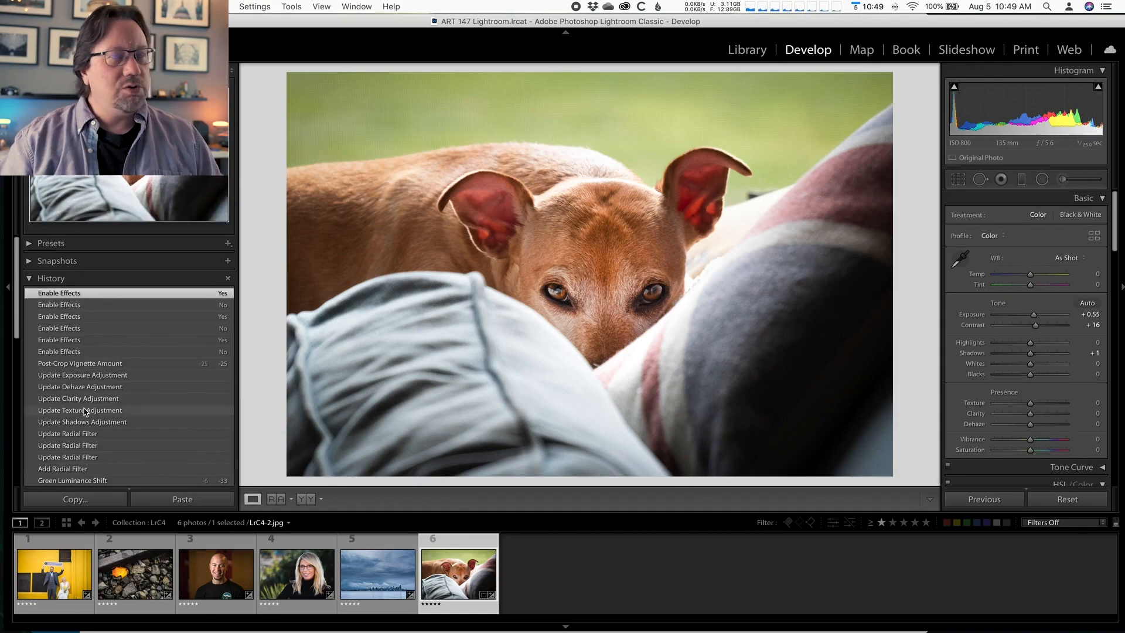
scroll(73, 418, down, 5)
scroll(69, 422, down, 5)
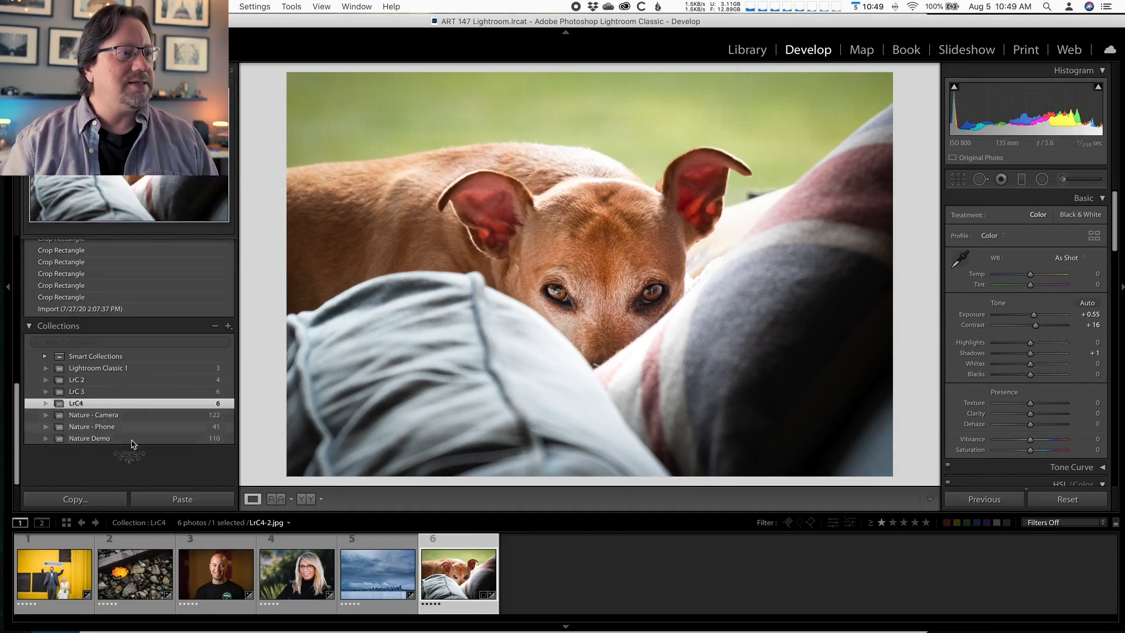
click(128, 426)
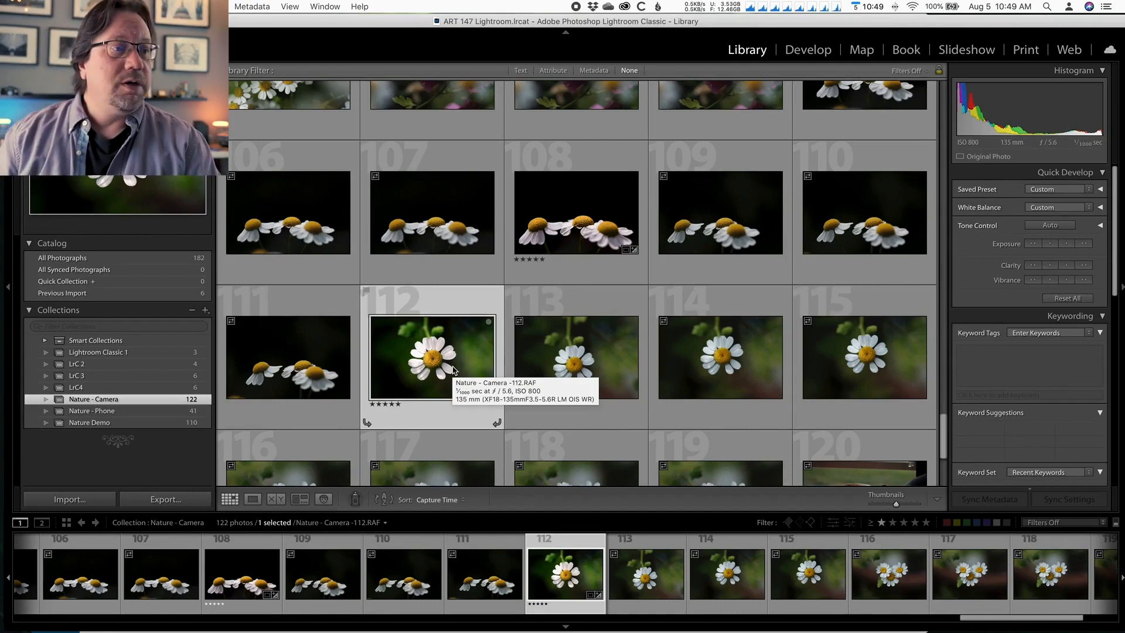
double_click(454, 369)
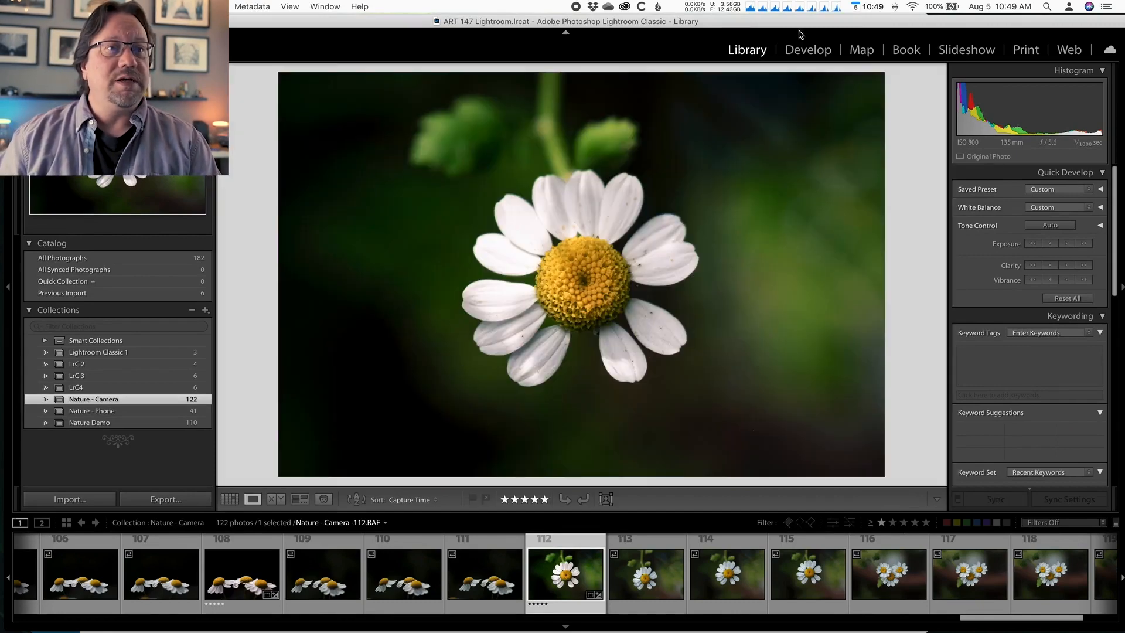
click(801, 50)
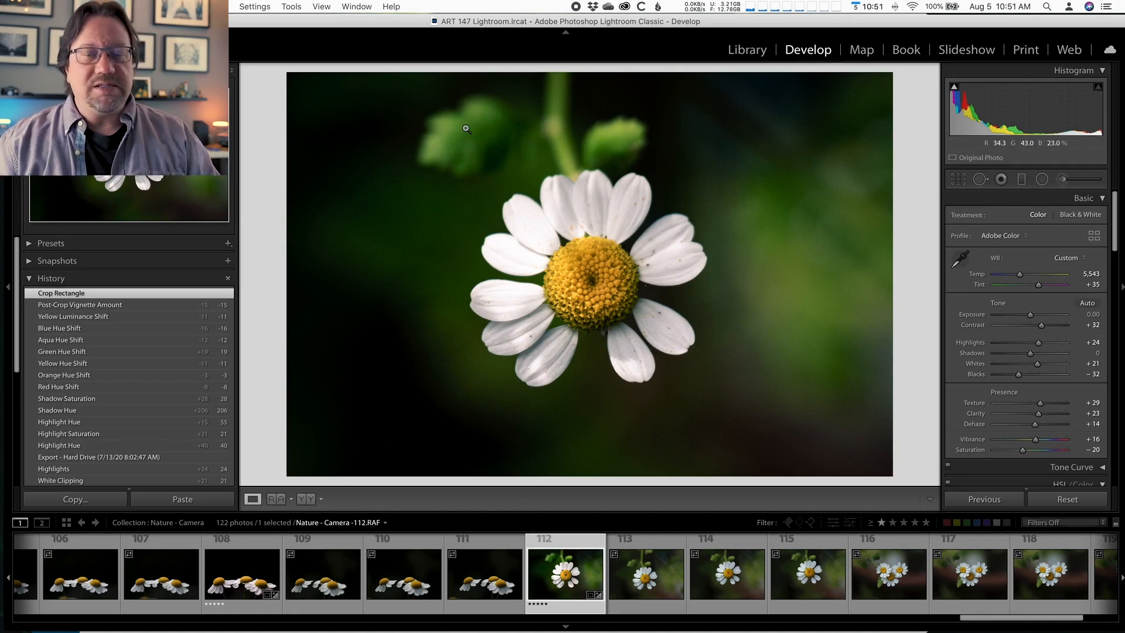
Copy the daisy photo's Develop settings with Crop, including Straighten Angle and Aspect Ratio, left out.
click(248, 5)
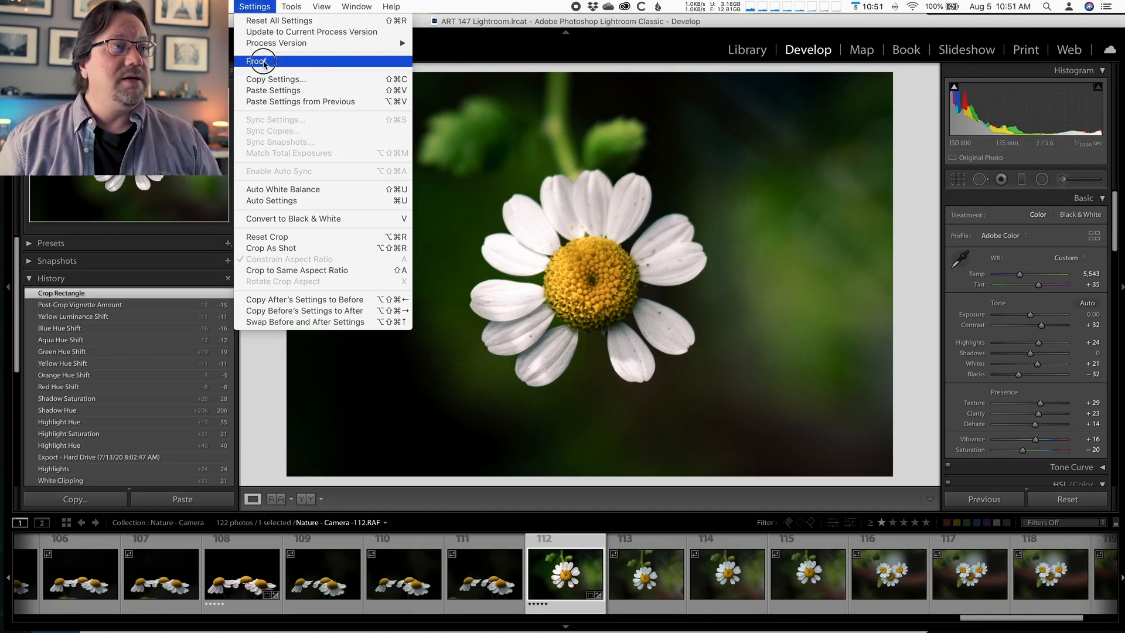
click(261, 80)
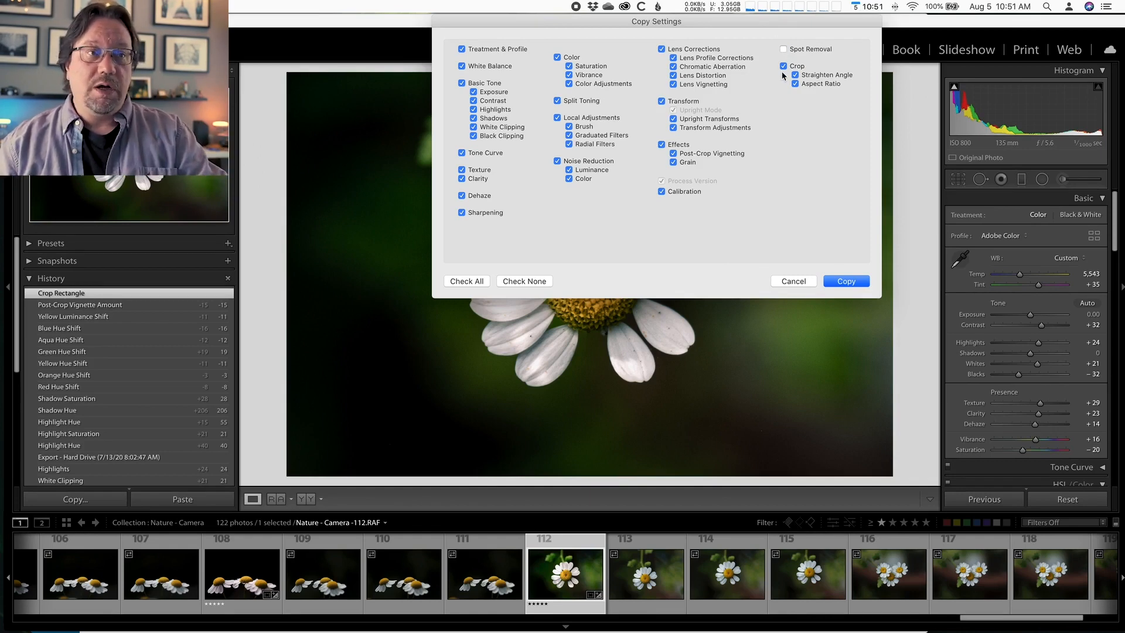
click(783, 67)
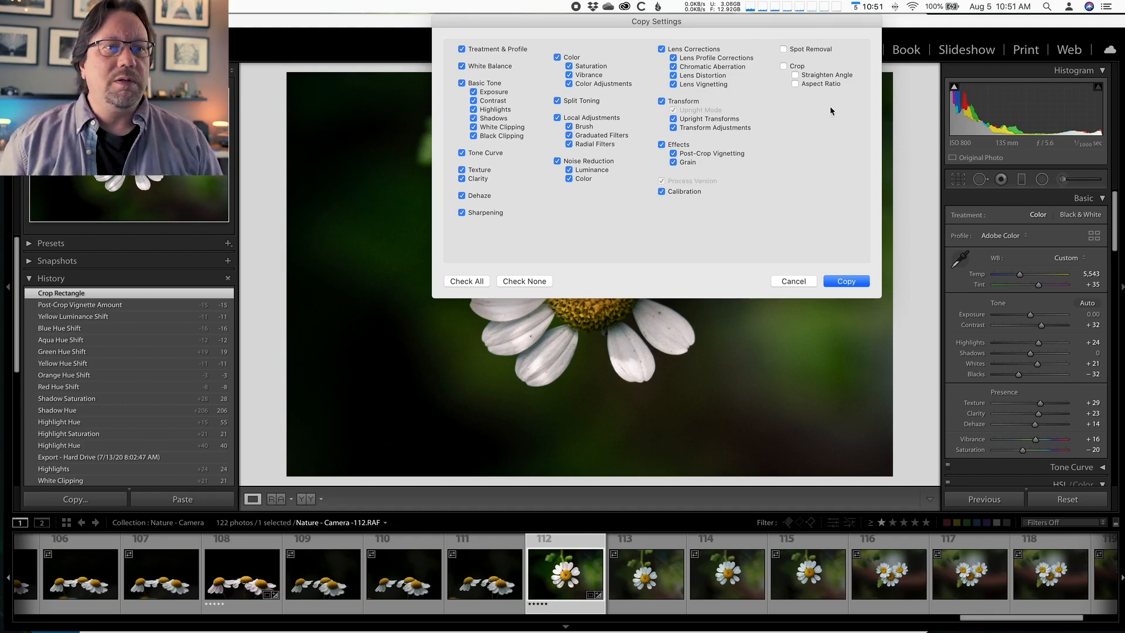
click(846, 281)
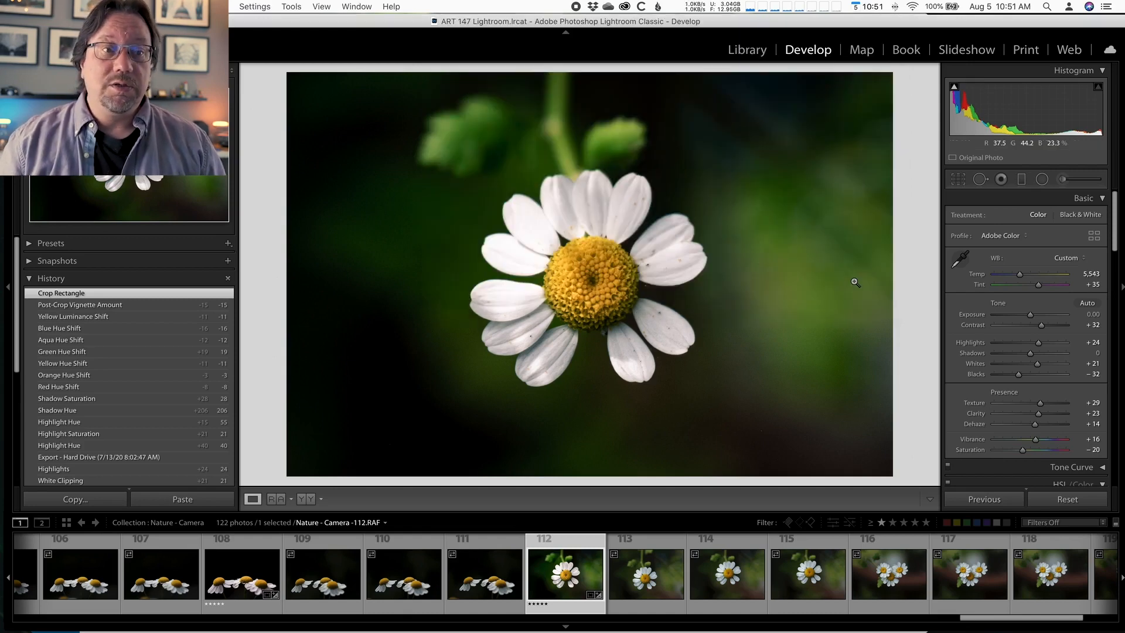
Paste the copied settings onto the three-daisy photo, number 117, and review its adjustments down to the effects.
click(979, 593)
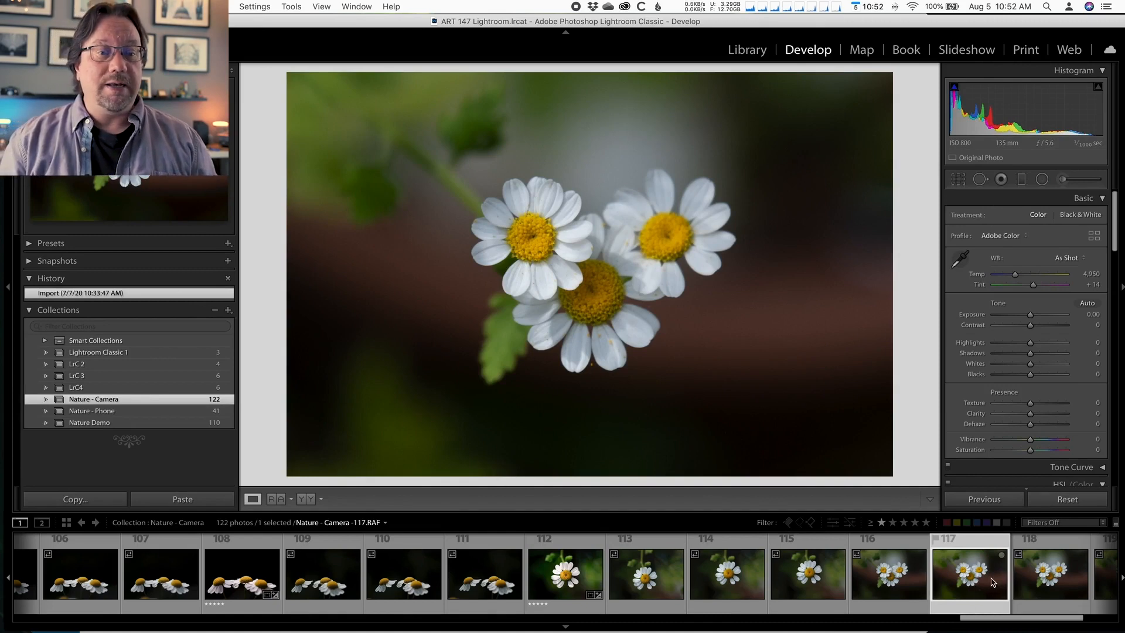
click(235, 5)
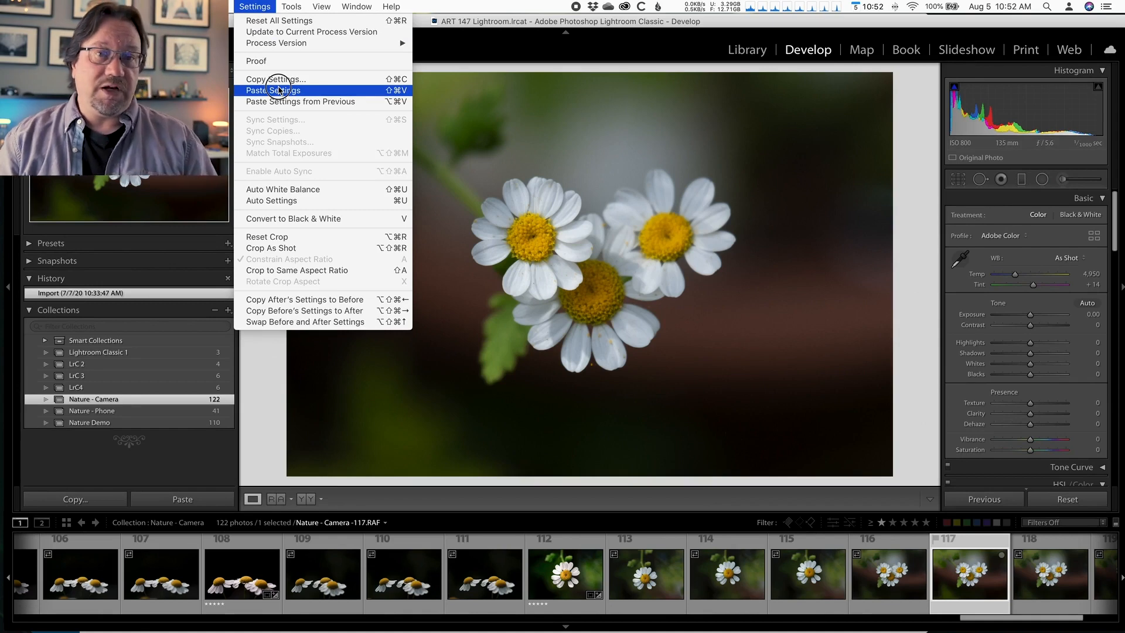
click(278, 89)
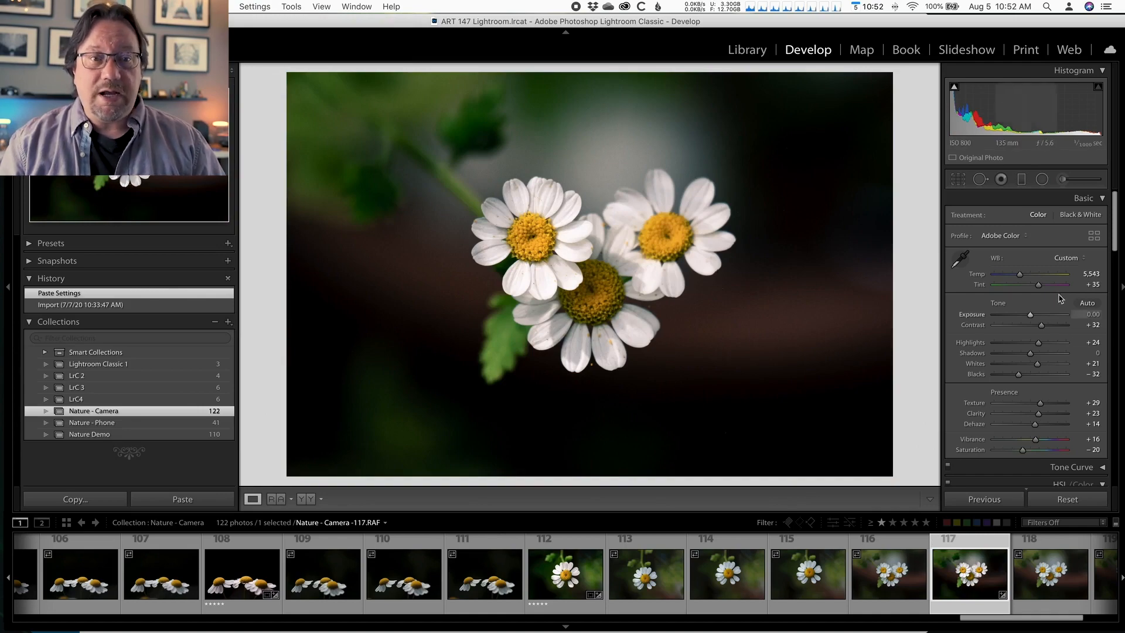
scroll(1051, 331, down, 5)
scroll(1053, 334, down, 10)
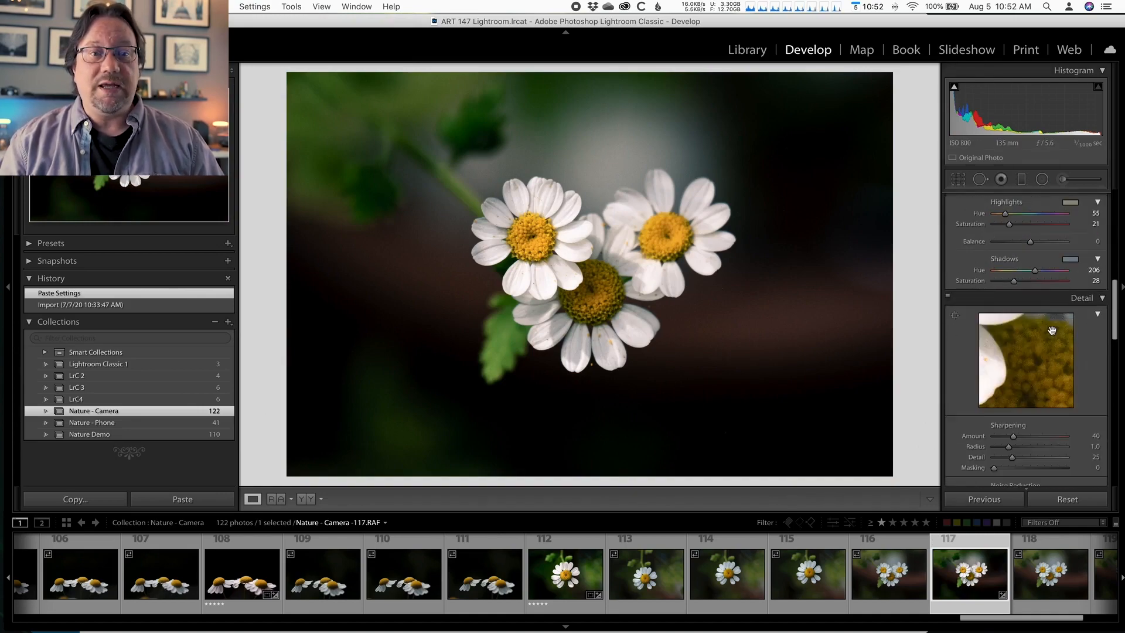
scroll(1052, 333, down, 2)
scroll(1052, 331, up, 8)
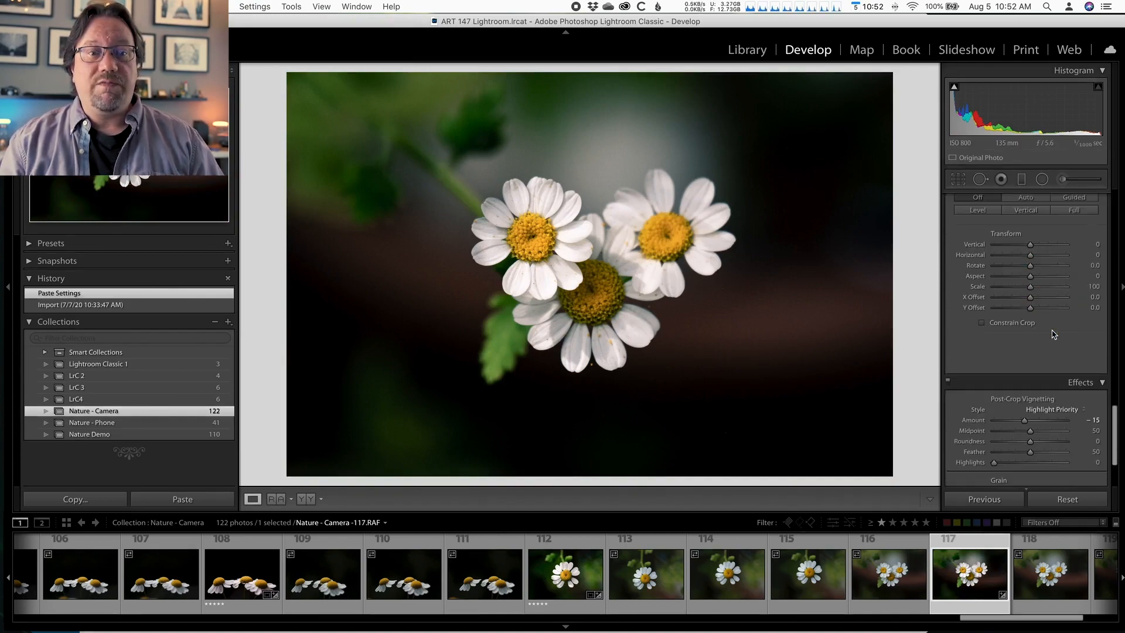
scroll(1051, 331, up, 6)
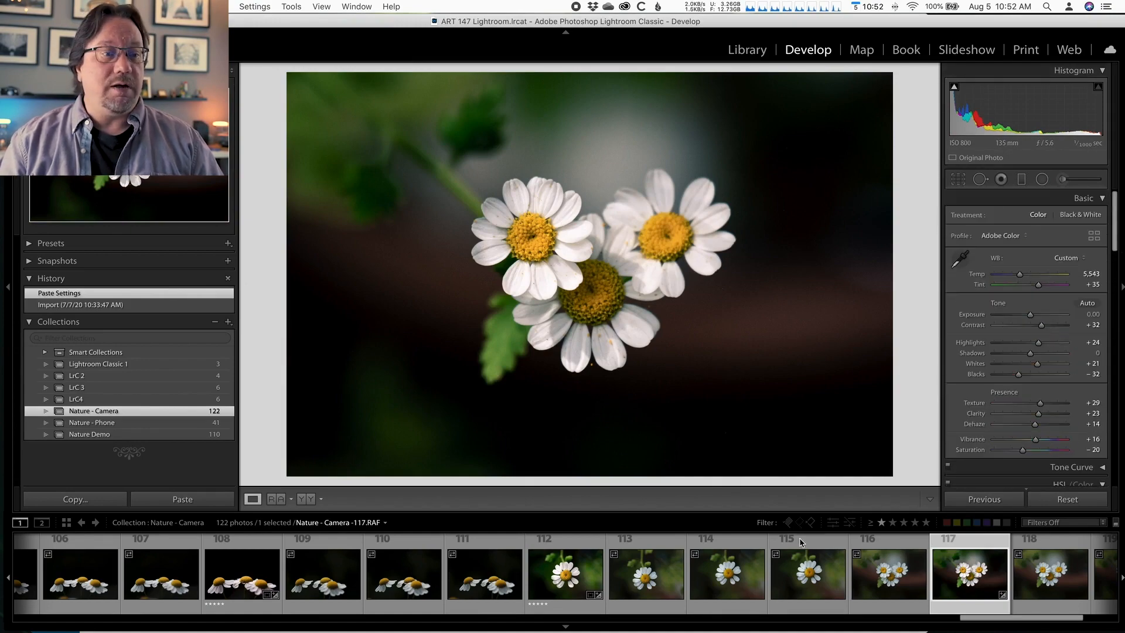
Compare photo 117 with photo 112, and fine-tune 117 with Exposure -0.20, Texture +36 and Vibrance +23.
click(557, 584)
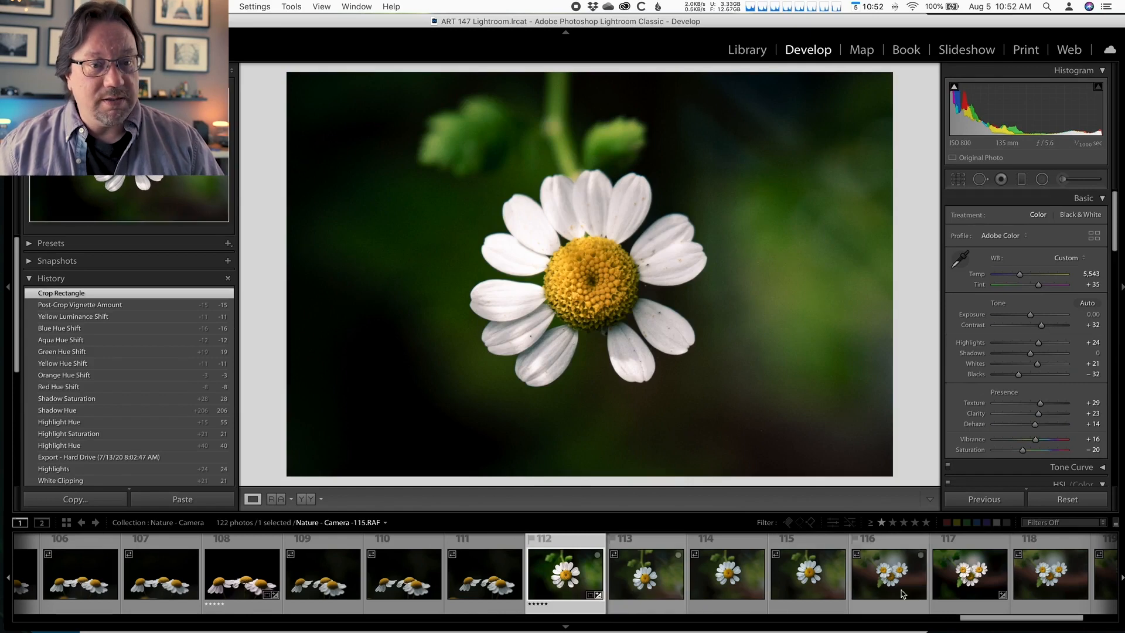
click(946, 584)
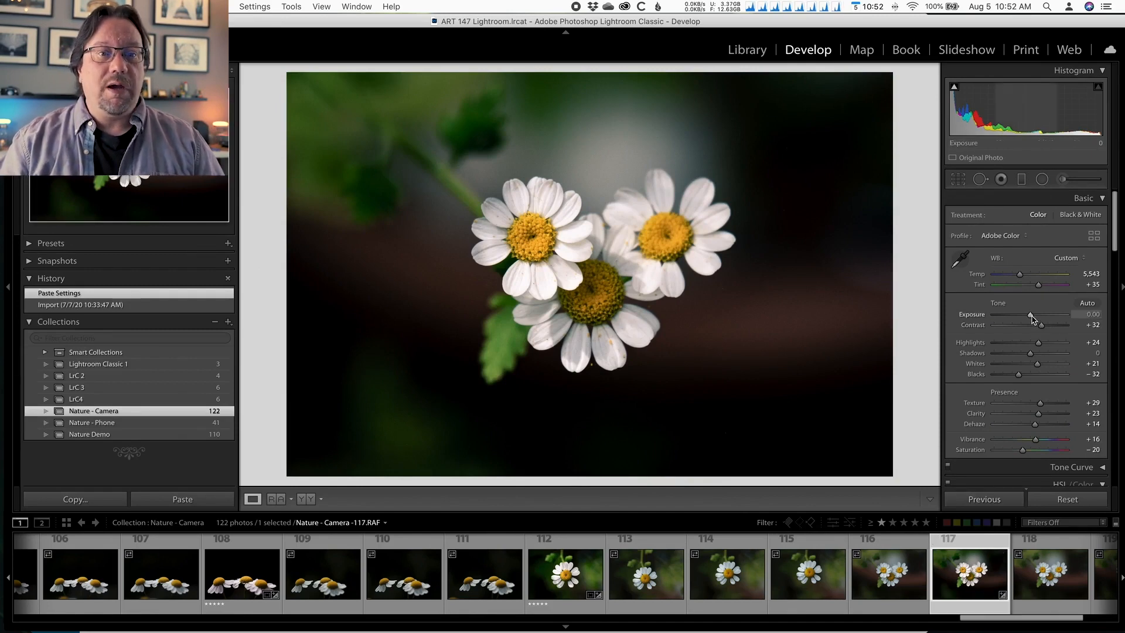
drag(1030, 314, 1027, 314)
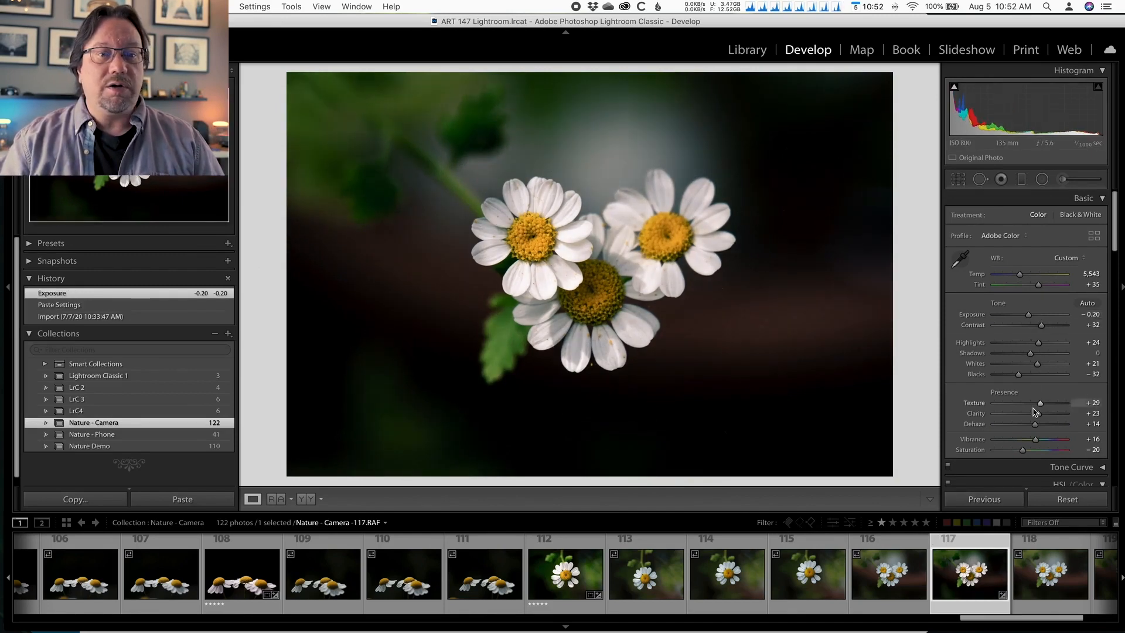
drag(1040, 405, 1039, 440)
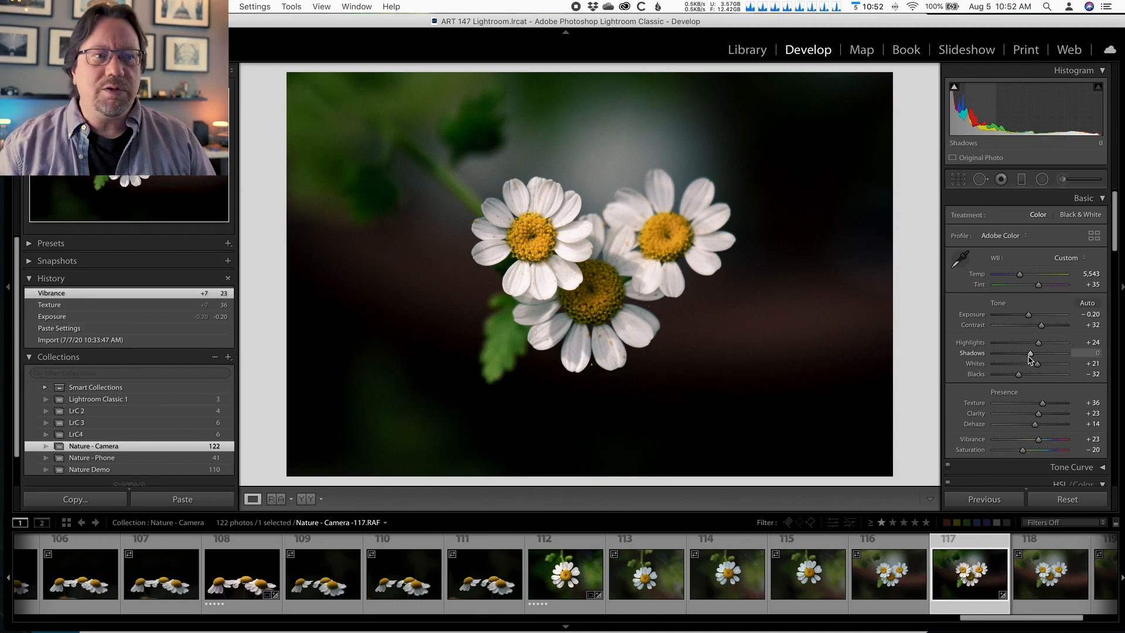
Crop photo 117 tighter at its original aspect and shift the frame so the daisies sit right of centre.
key(r)
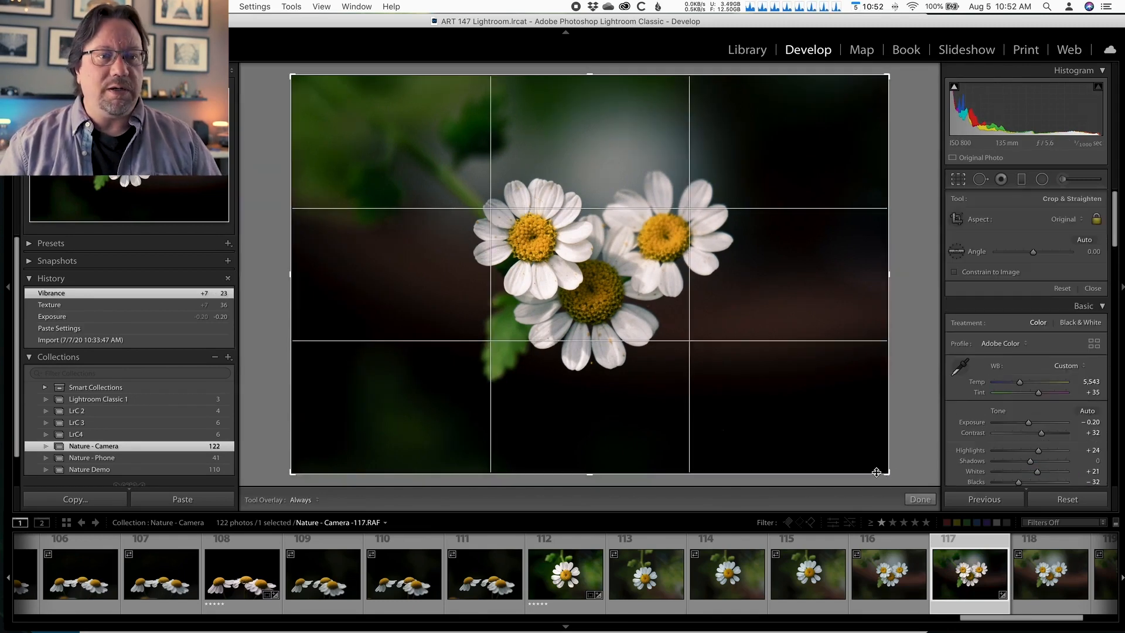
drag(885, 471, 838, 441)
drag(642, 293, 670, 268)
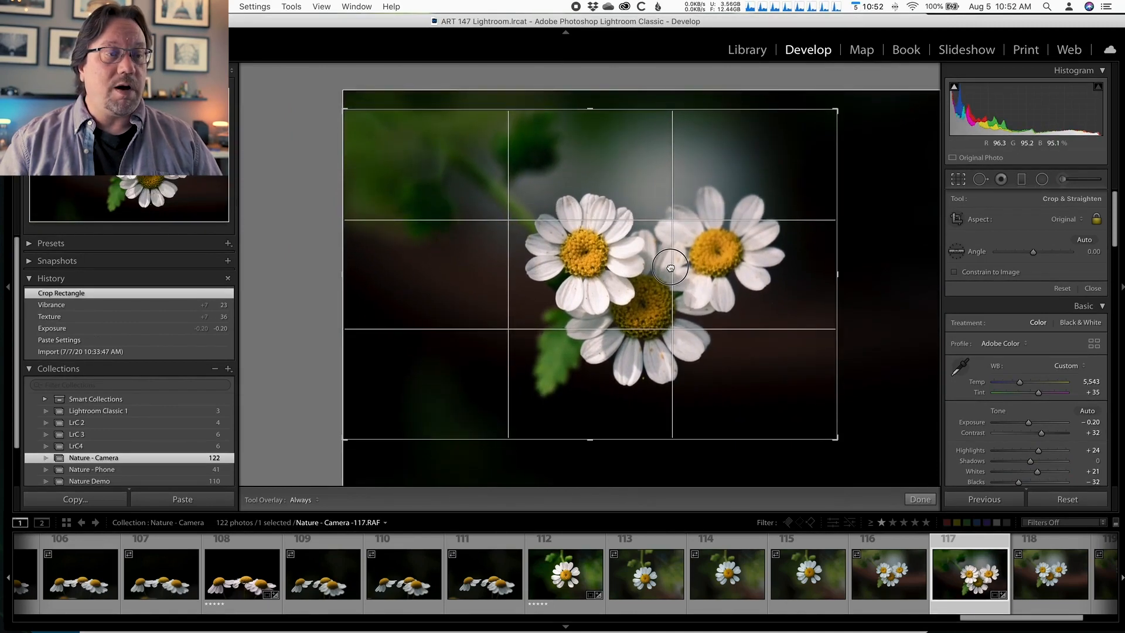
key(Return)
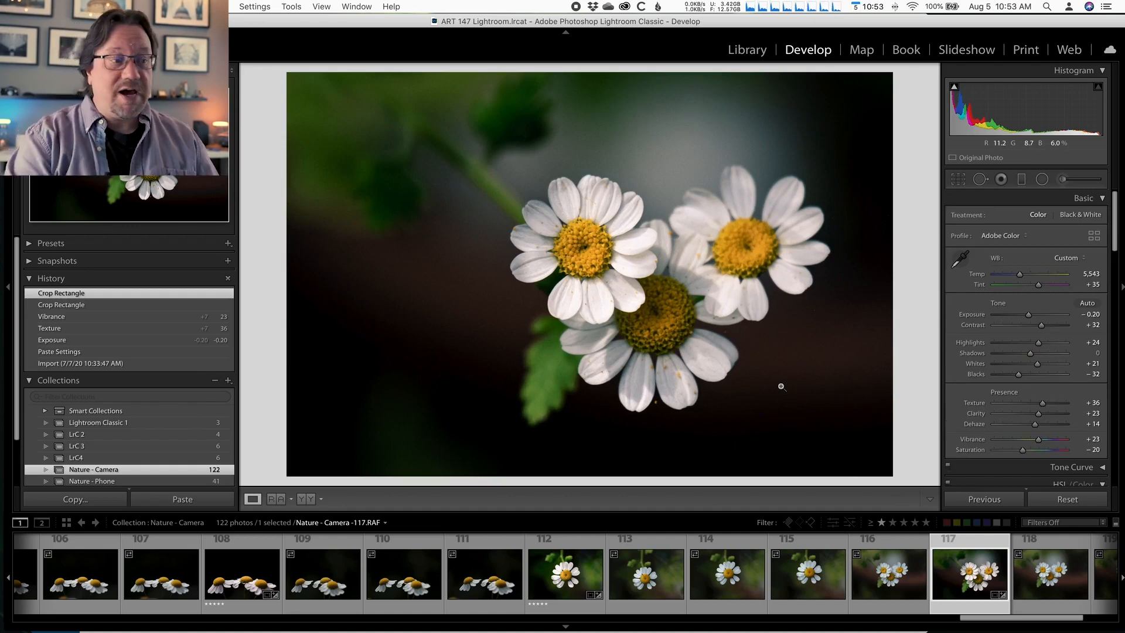
Paste the copied daisy settings onto the upward-looking building photo, number 2 in the LrC 3 collection, and review its adjustments.
click(117, 446)
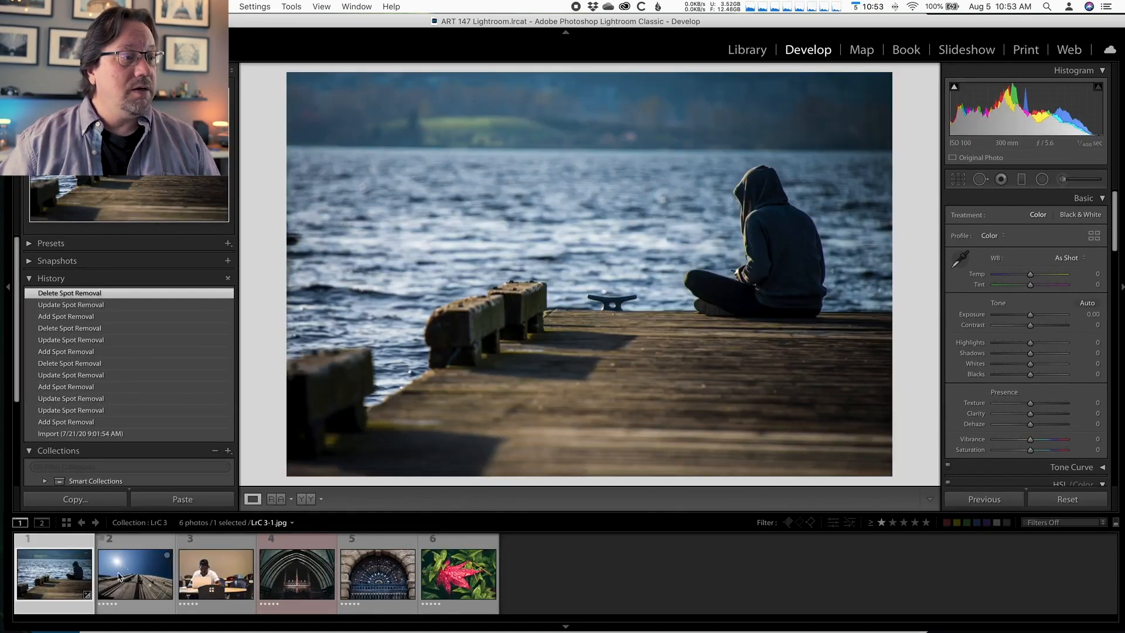
click(127, 574)
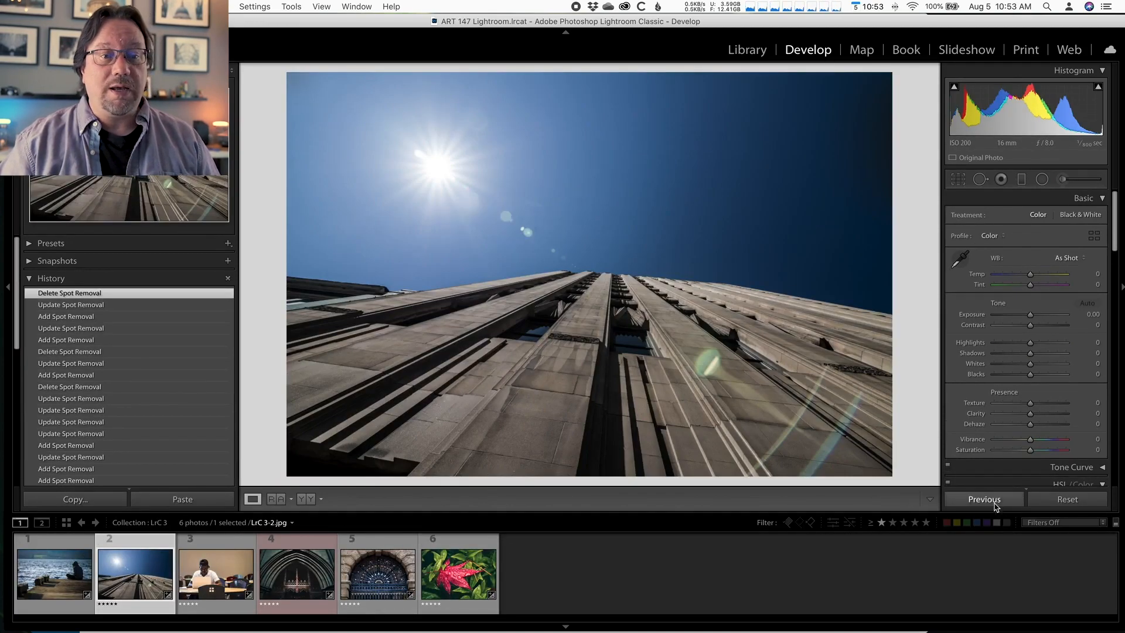
click(255, 7)
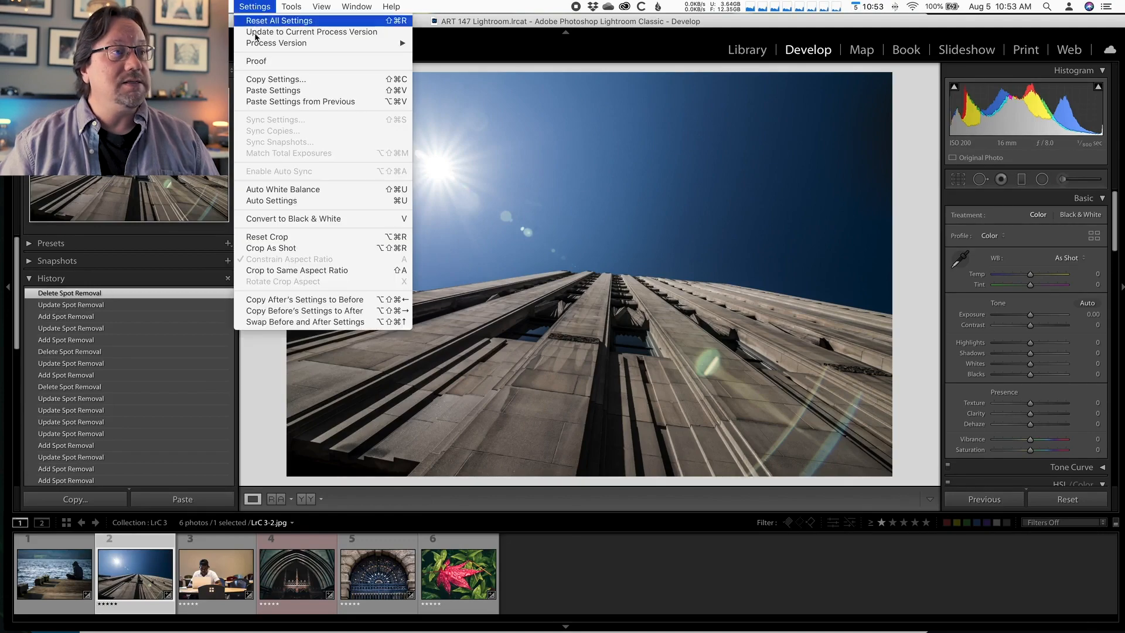
click(257, 90)
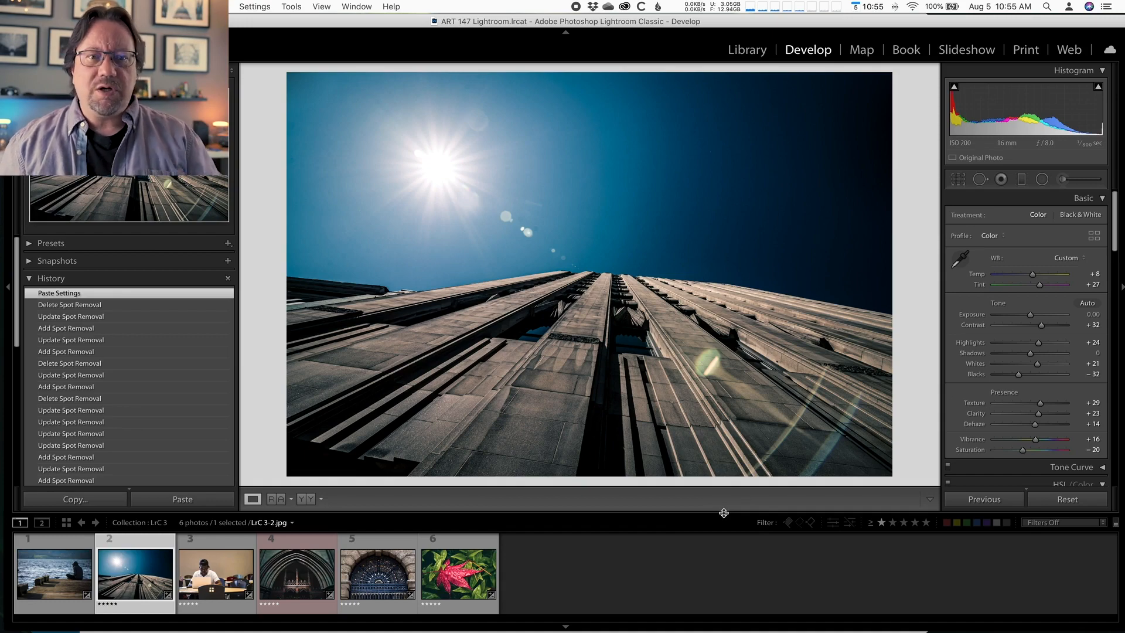
scroll(1033, 307, down, 10)
scroll(1033, 308, down, 8)
scroll(1033, 309, up, 15)
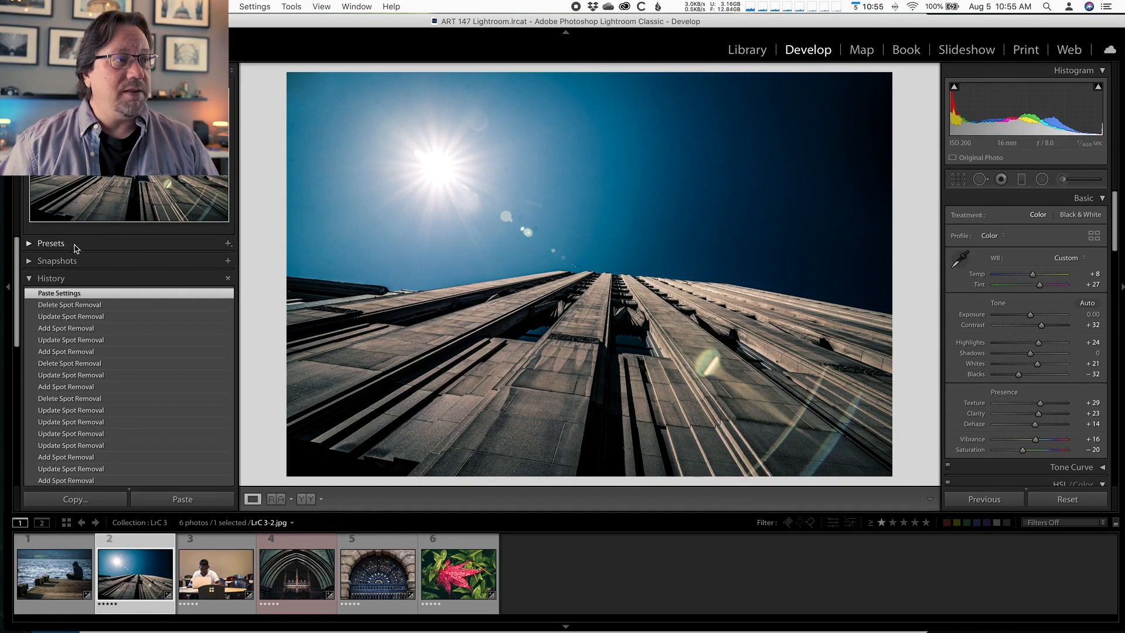
Preview several Color and Creative presets on the building photo and apply the Cool Light preset.
click(29, 244)
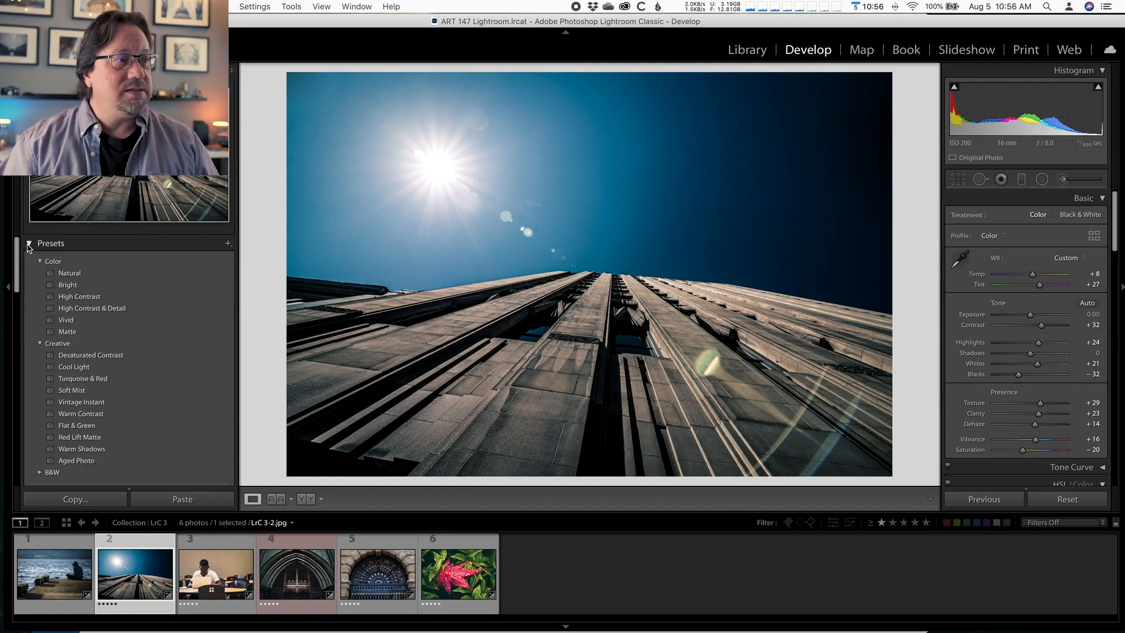
click(218, 355)
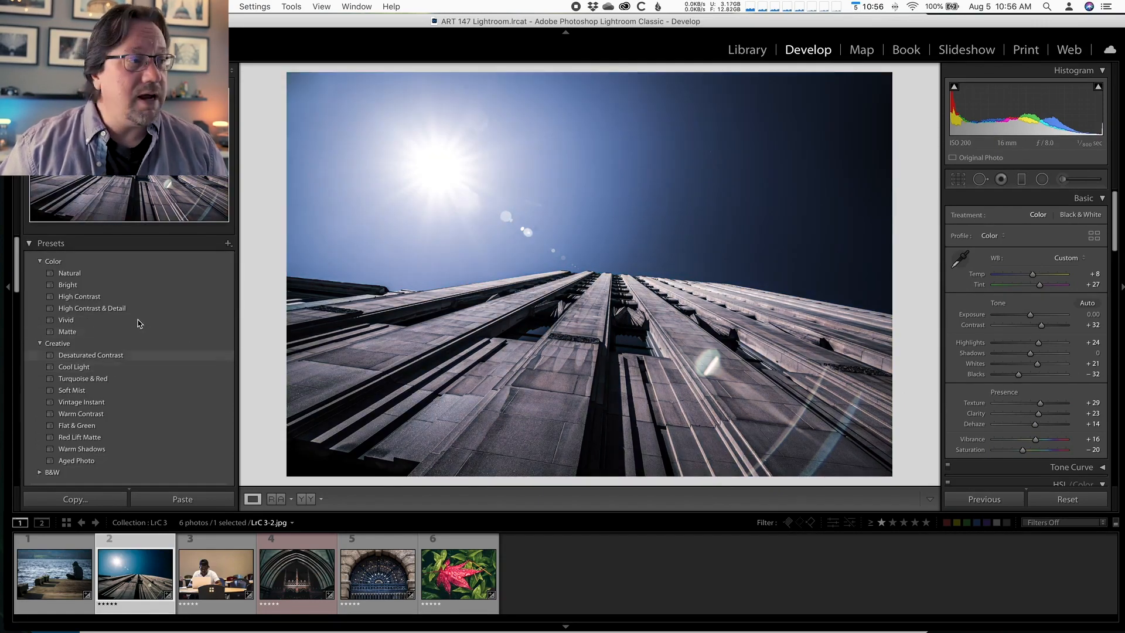
click(205, 332)
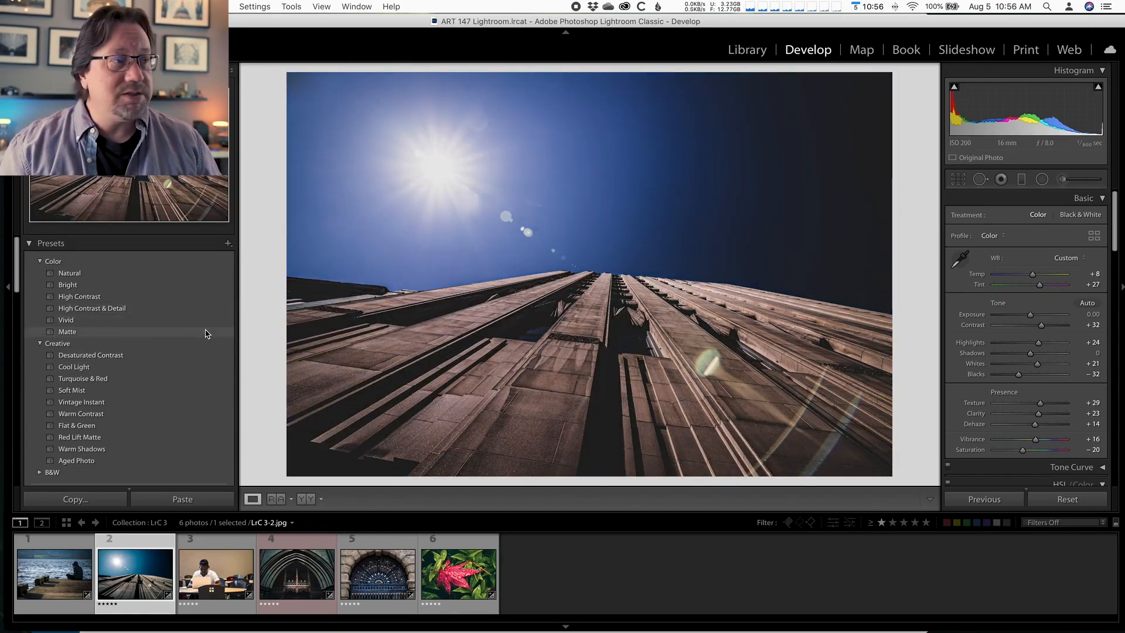
click(194, 310)
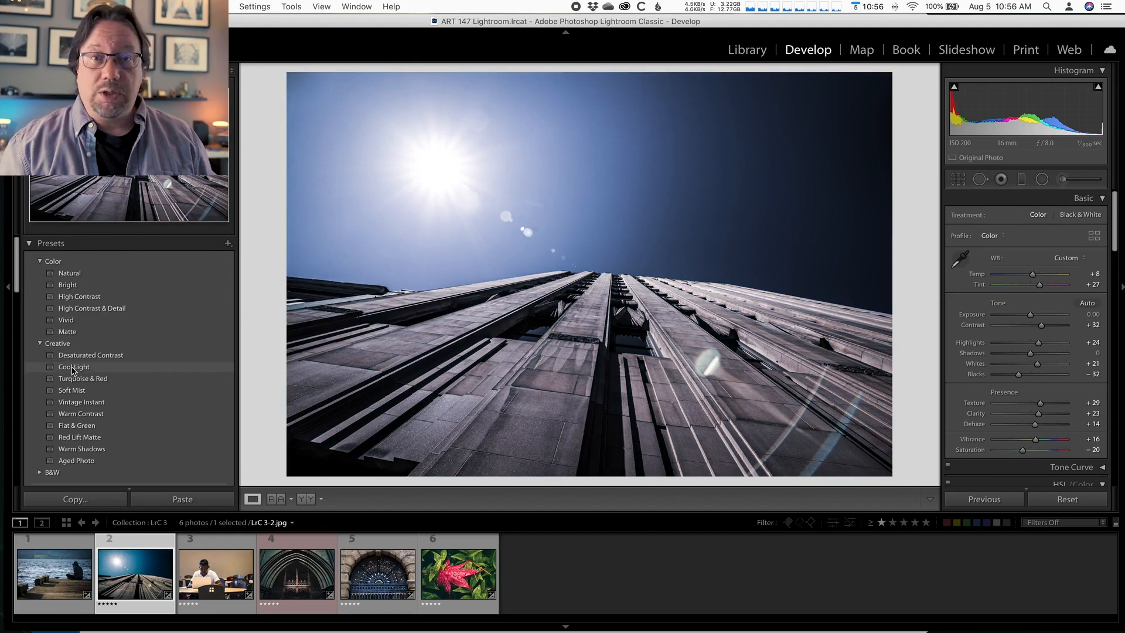
click(73, 368)
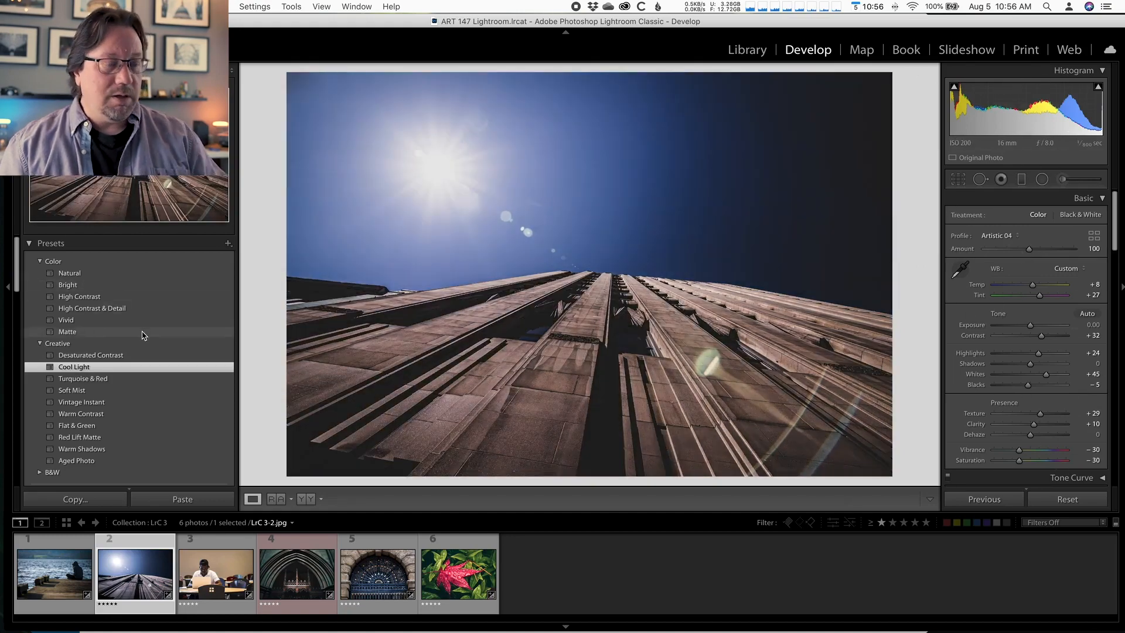
Undo the Cool Light preset and the pasted settings, and step through the building photo's recent spot-removal history states.
key(super+z)
key(super+z)
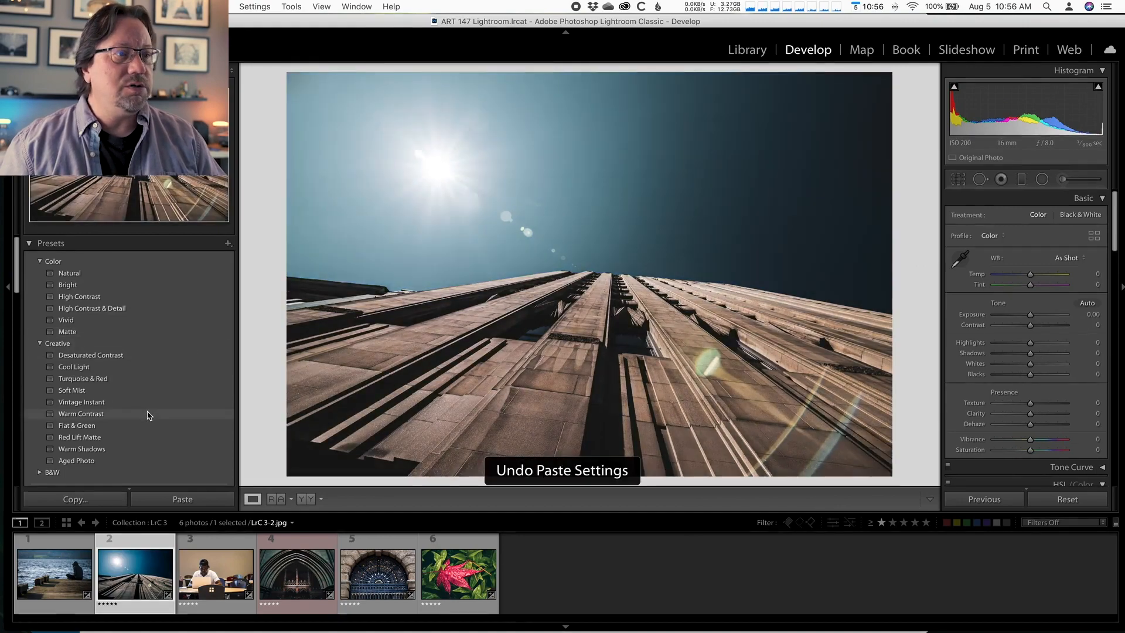
scroll(128, 387, down, 5)
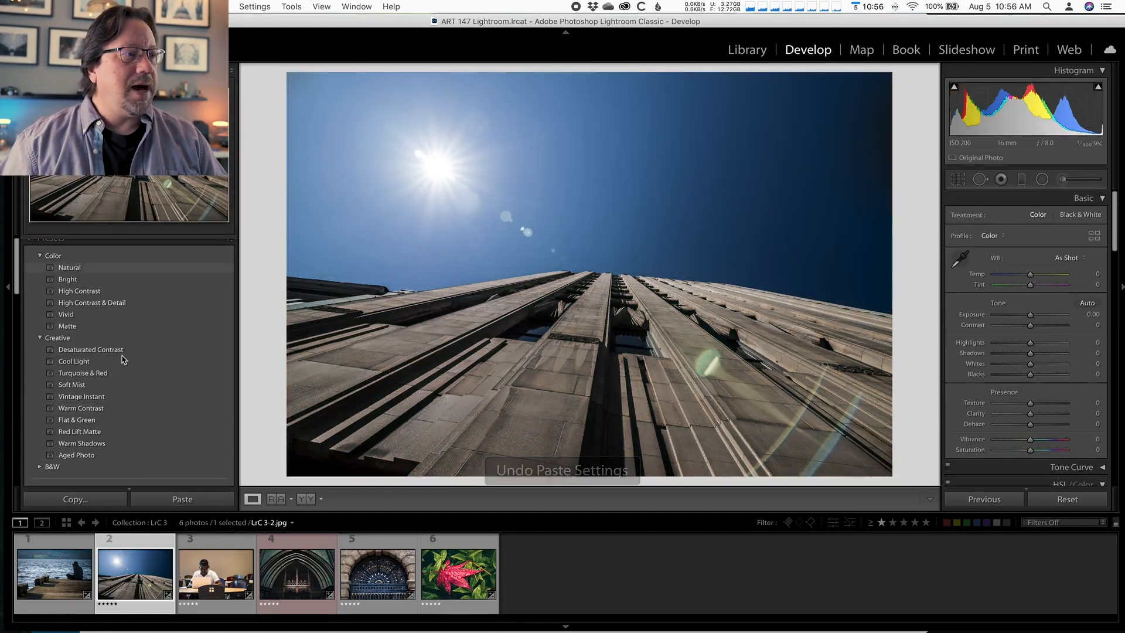
scroll(126, 382, down, 10)
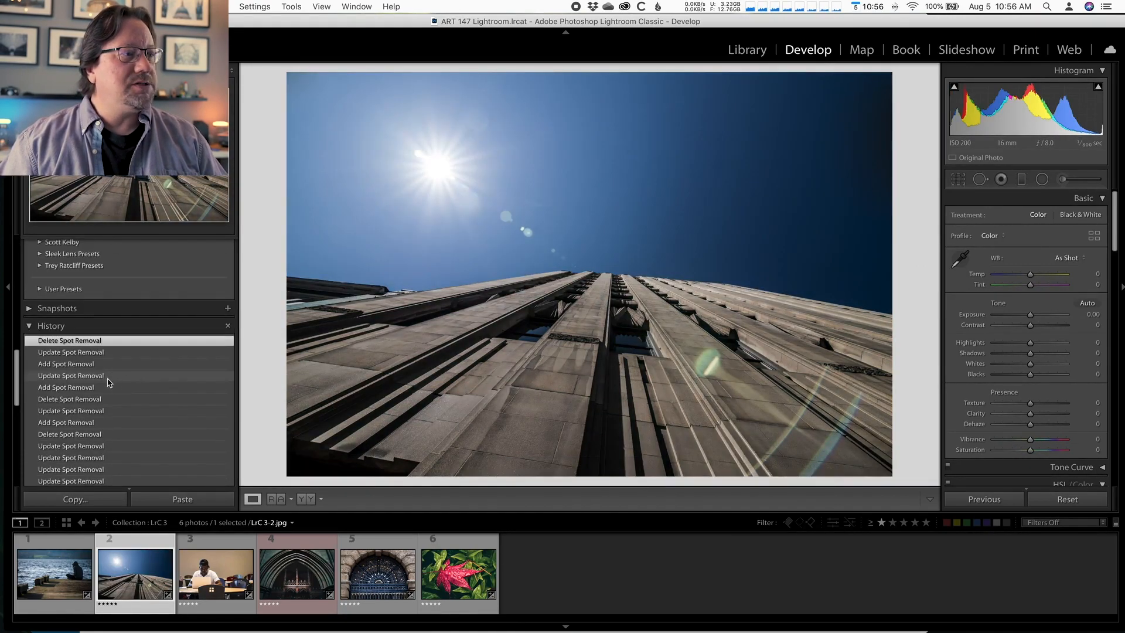
click(89, 363)
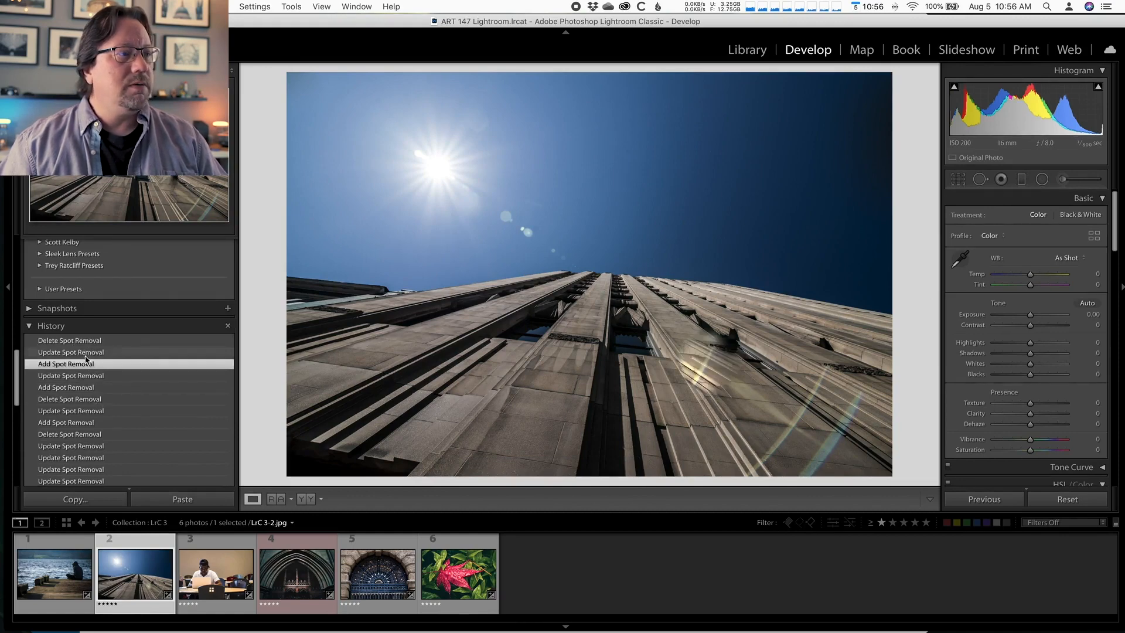
click(86, 348)
scroll(88, 348, up, 8)
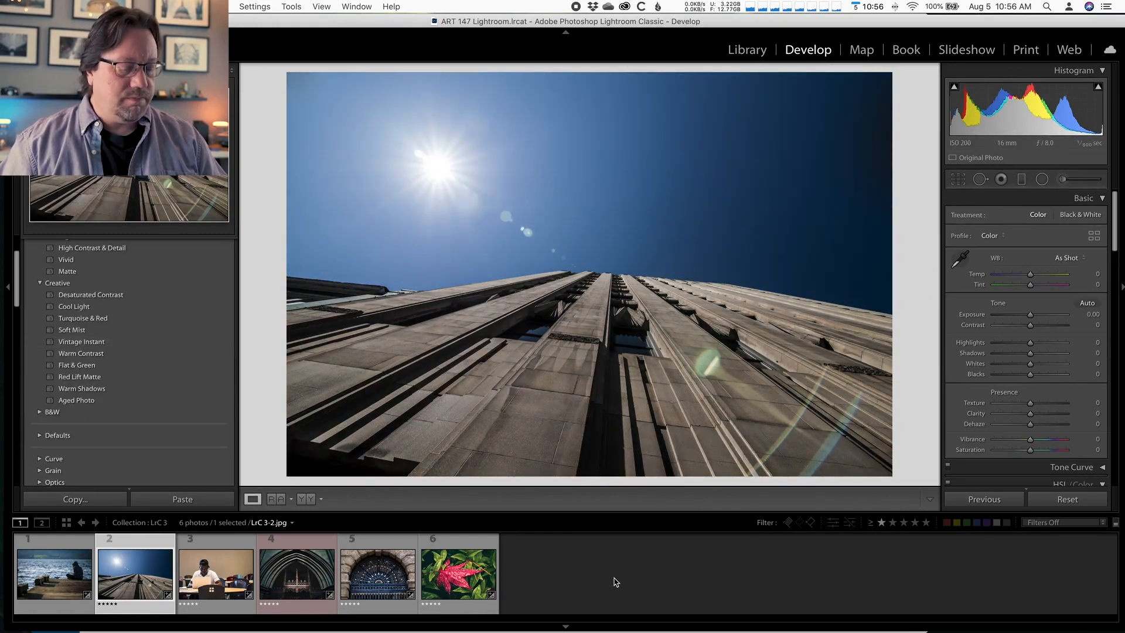
Paste the copied daisy settings onto the building photo again and start creating a new Develop preset from its adjustments.
key(super+shift+v)
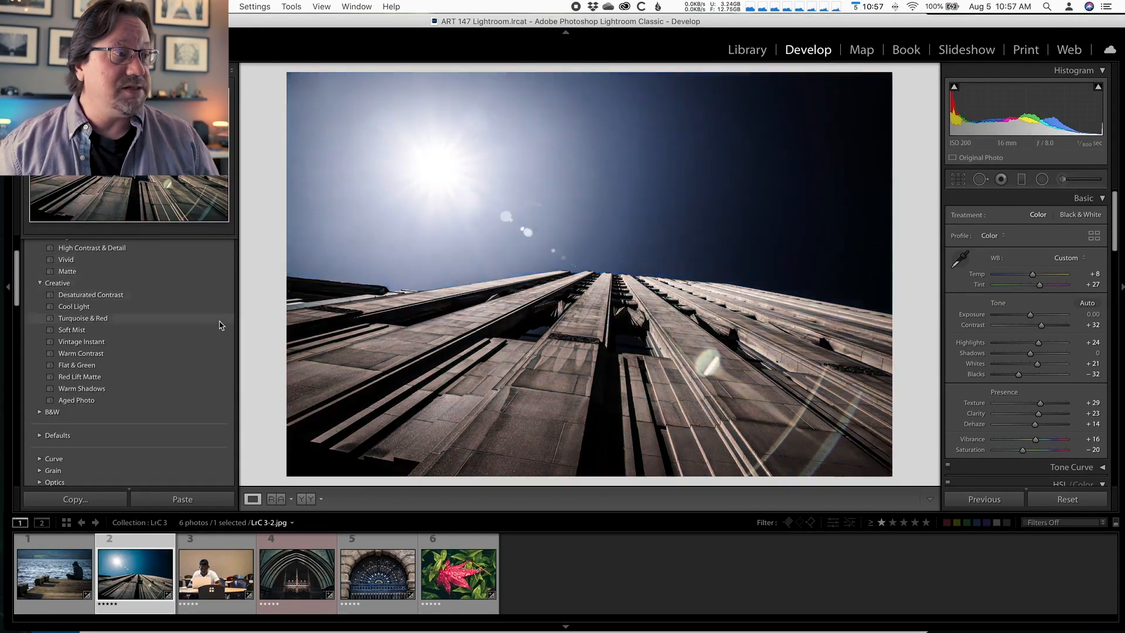
scroll(219, 325, up, 3)
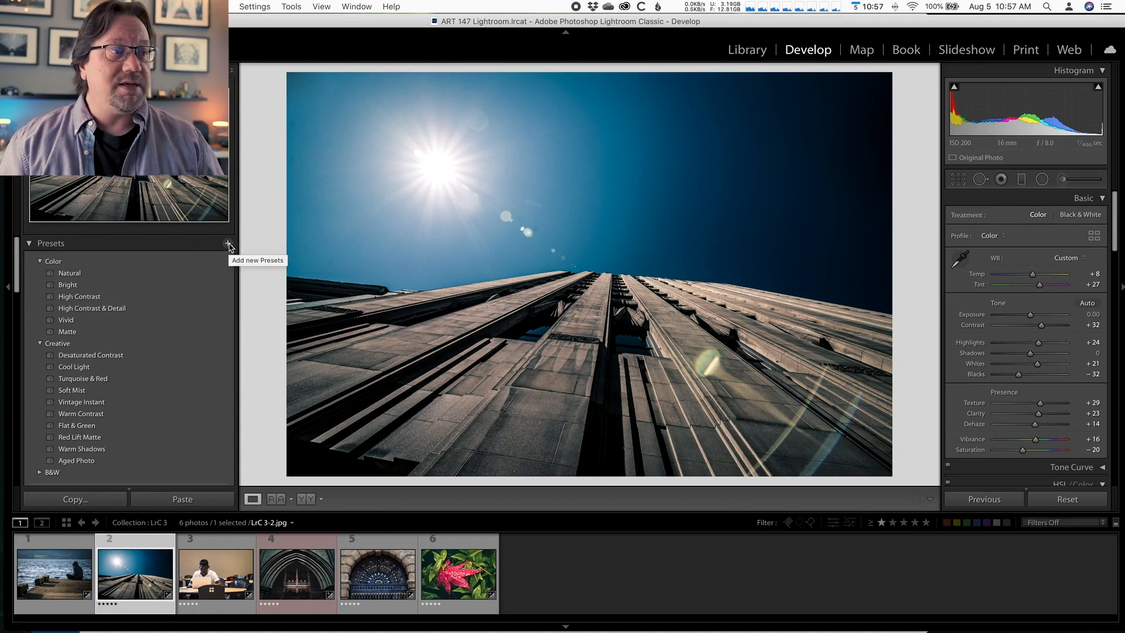
click(228, 244)
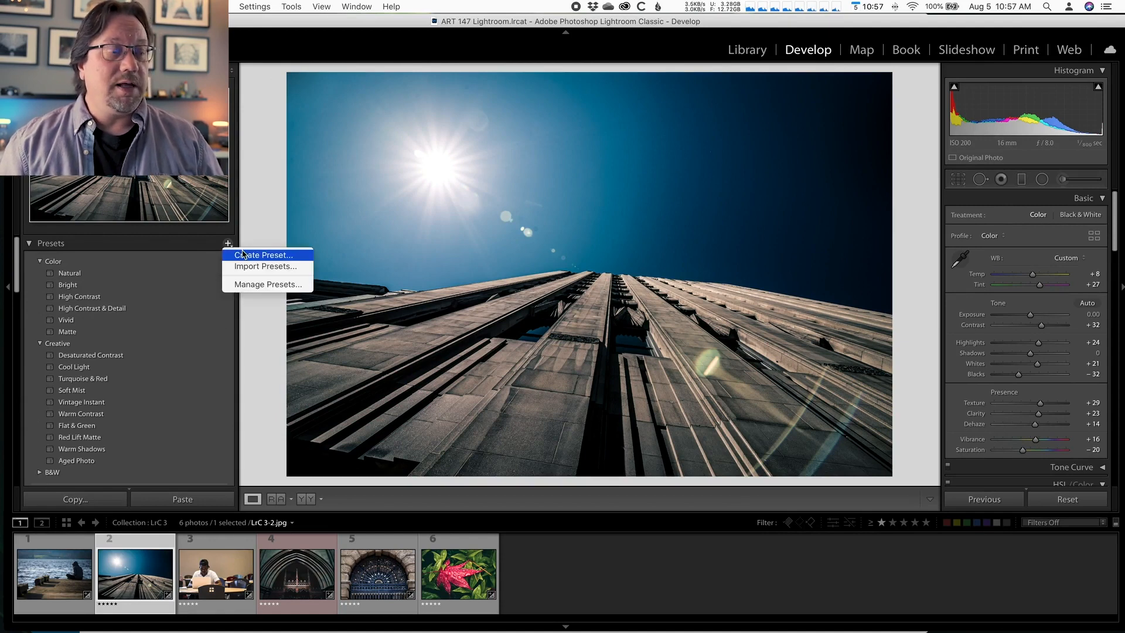
click(244, 254)
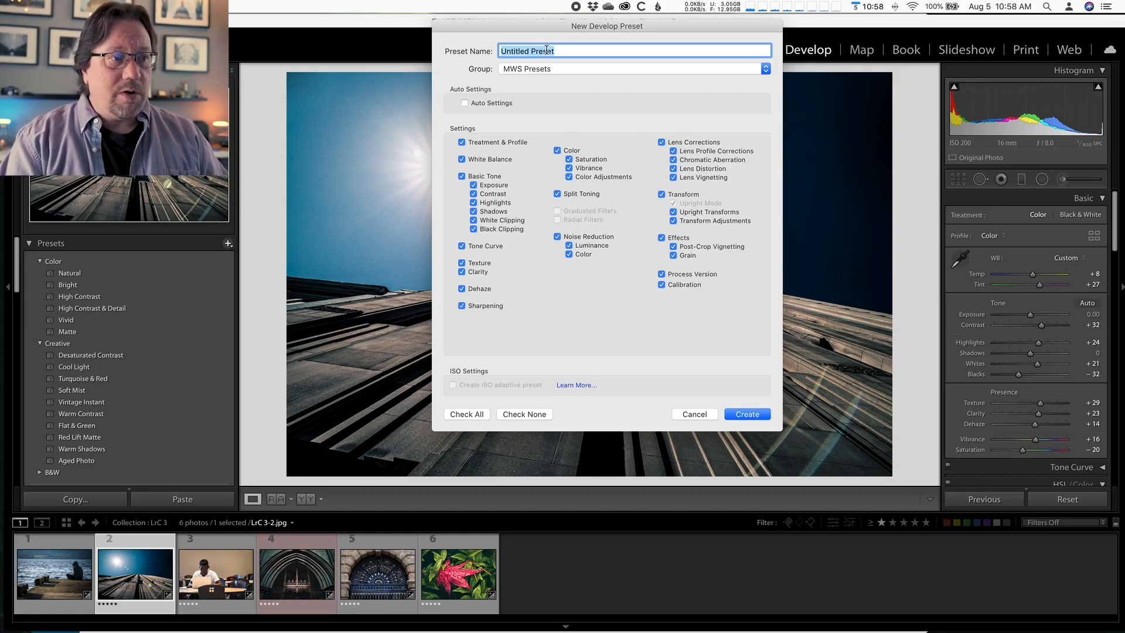
Name the new preset Dramatic Blue, keep it in the MWS Presets group with the current settings selection, and create it.
text(DRamatic Blue)
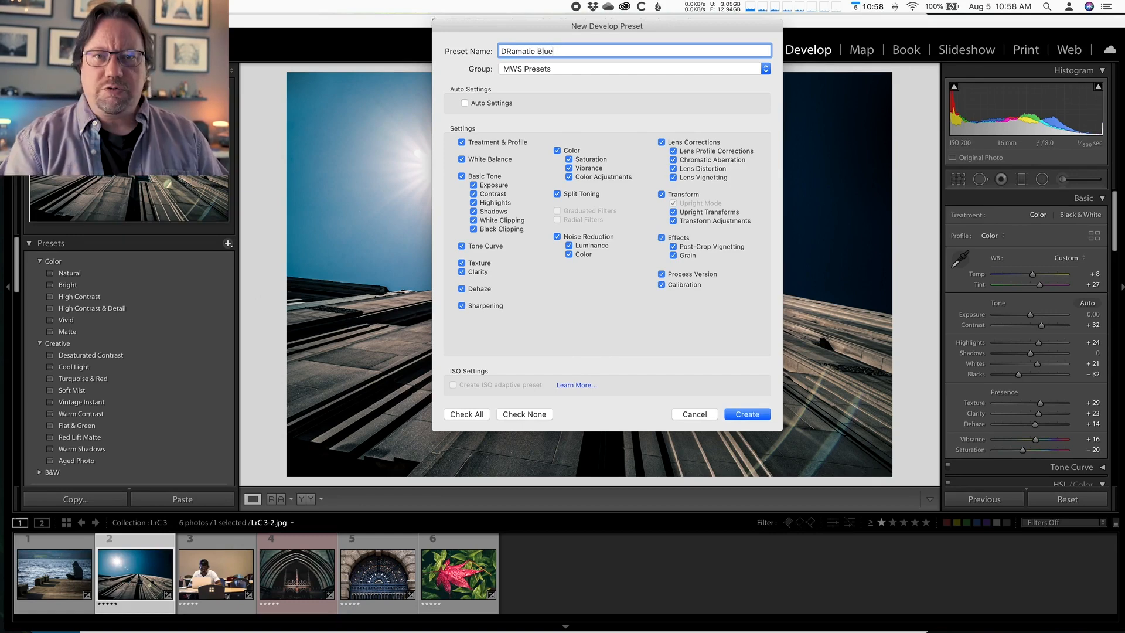
click(507, 51)
key(BackSpace)
text(r)
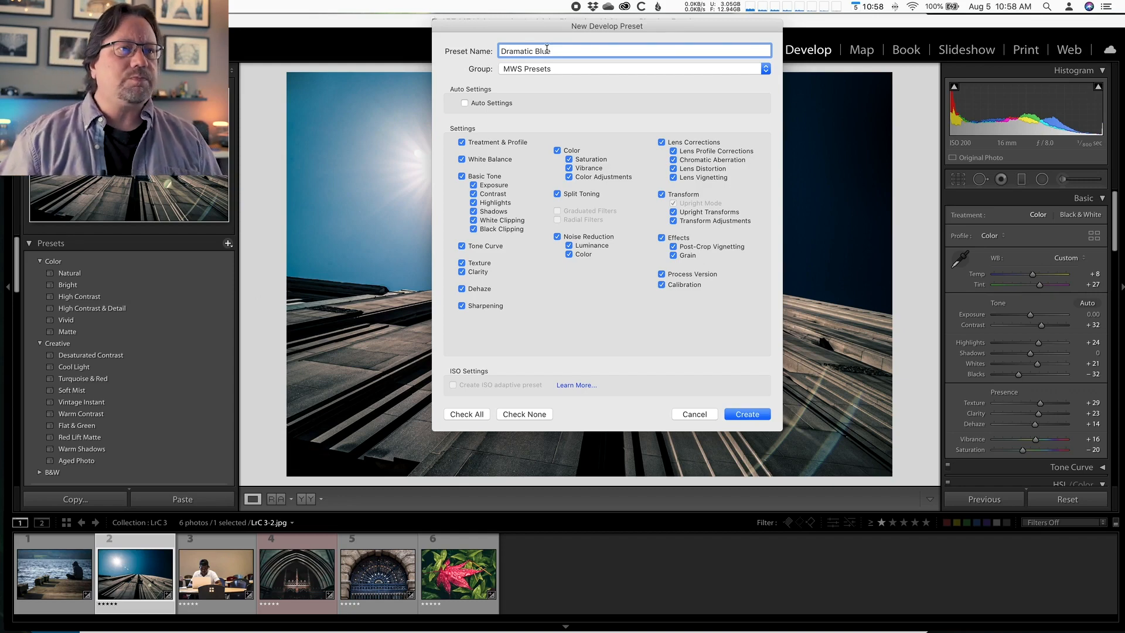
click(532, 68)
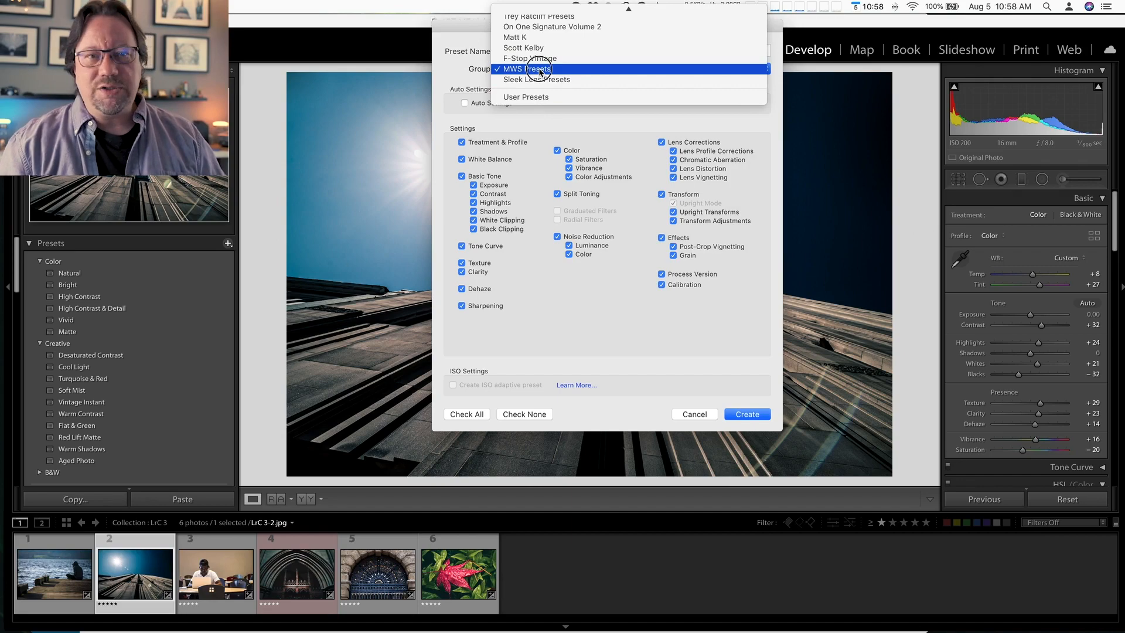
click(539, 72)
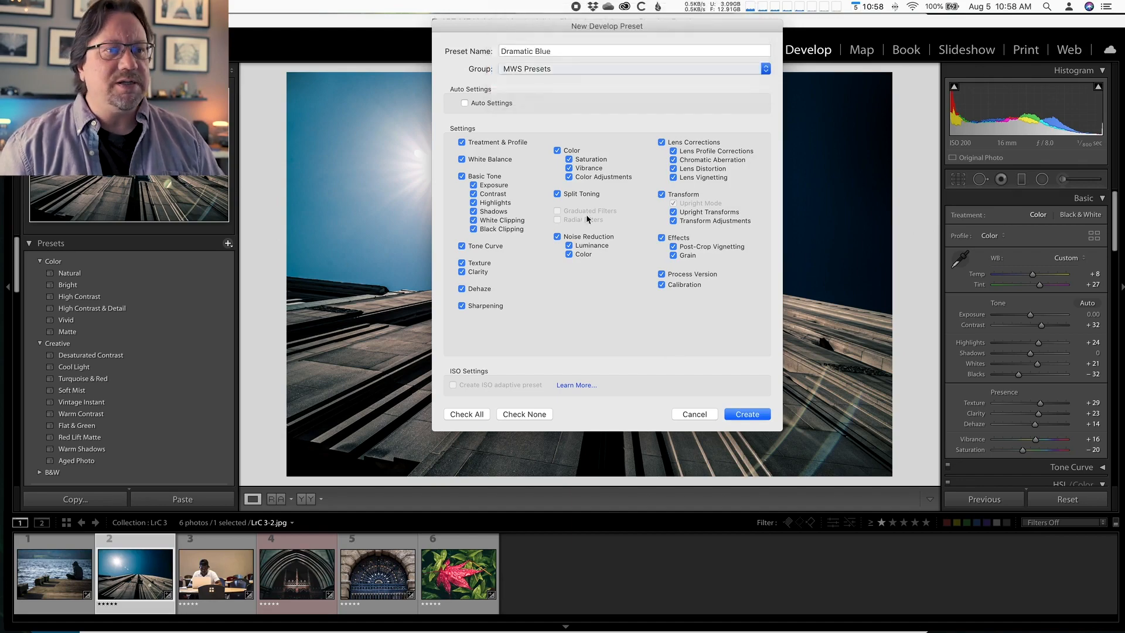
click(750, 416)
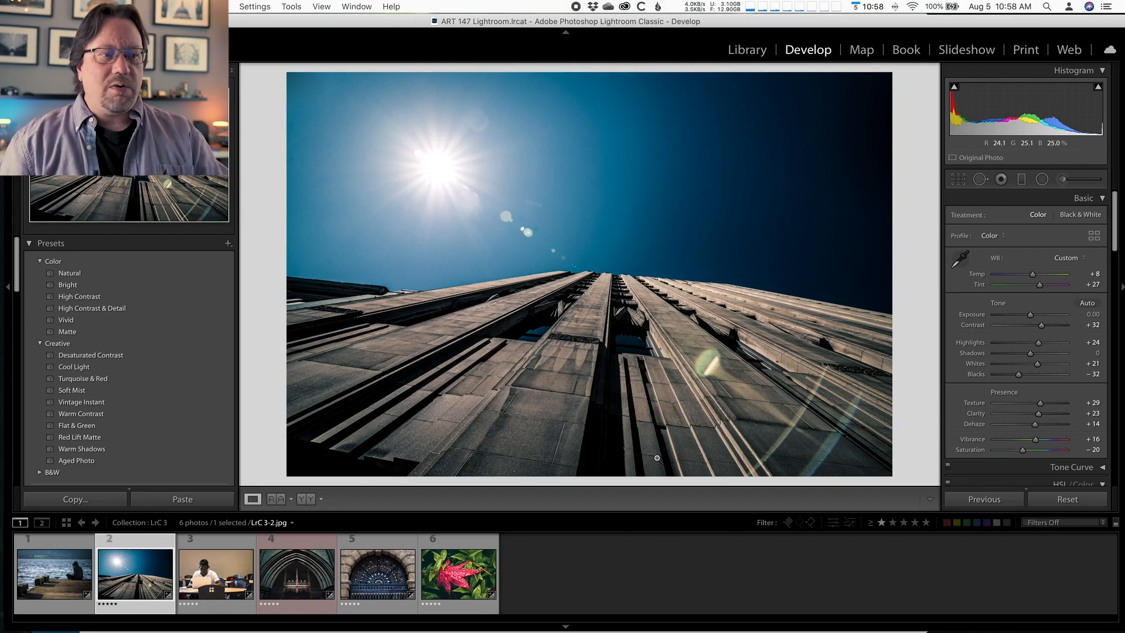
Apply the Dramatic Blue preset from the MWS Presets group to the red leaf photo, number 6.
click(461, 574)
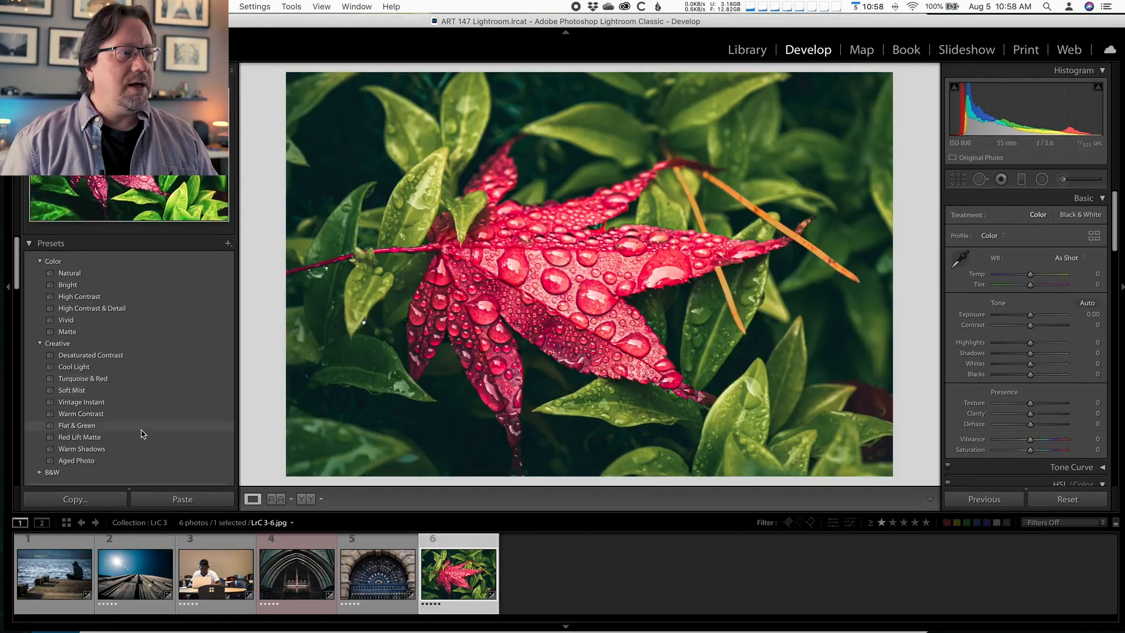
scroll(143, 433, down, 15)
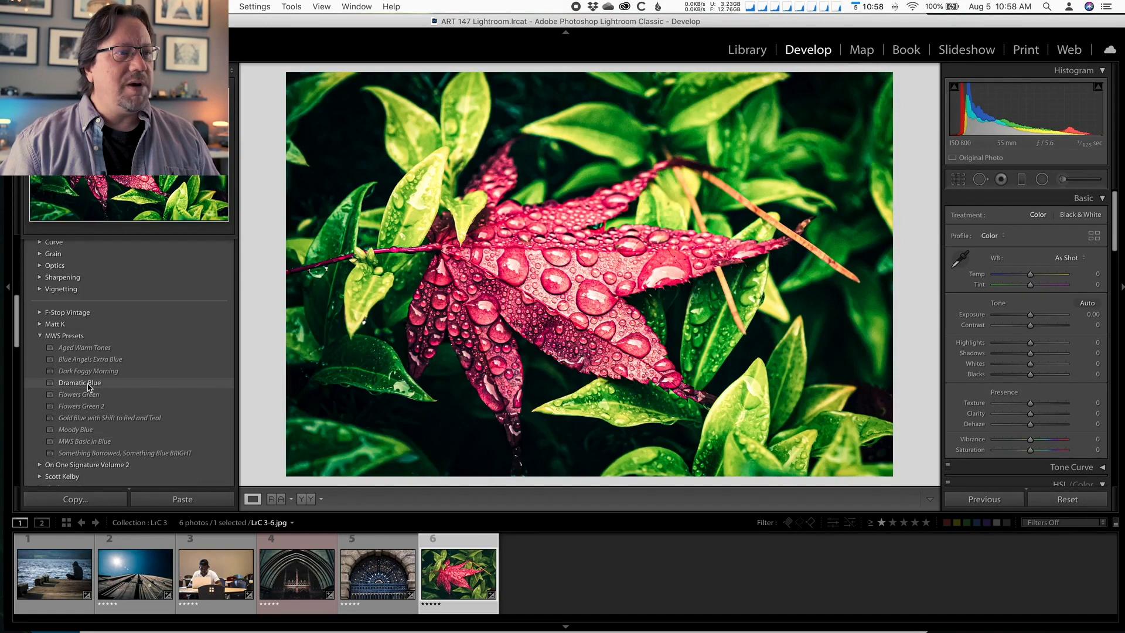
click(88, 384)
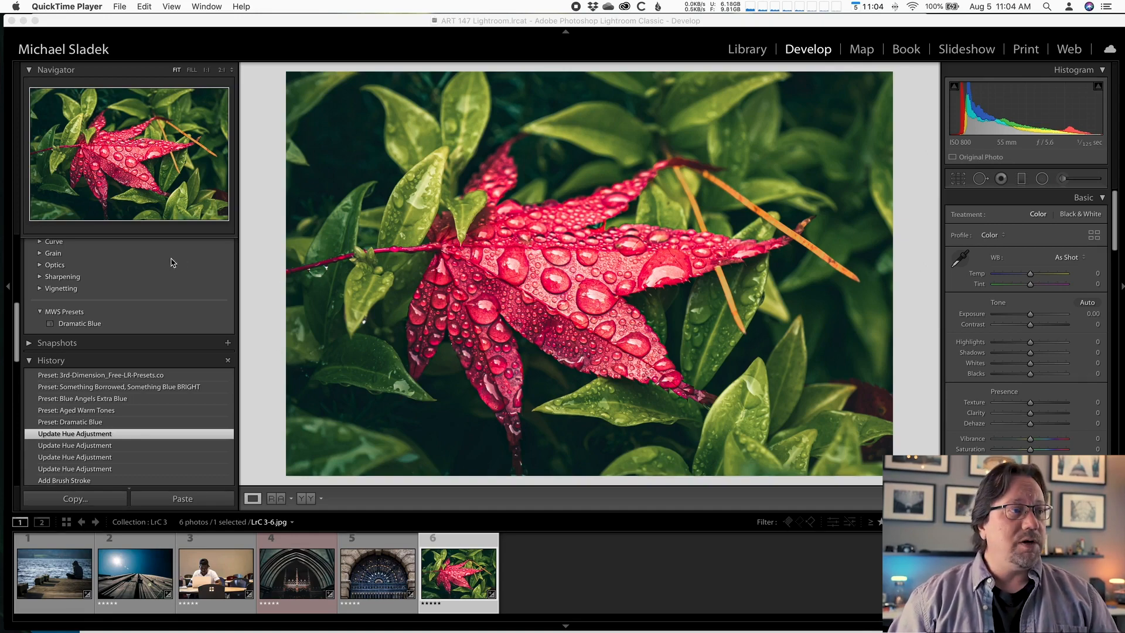
Import all the preset files from the FreeLightroomPresets.co2 folder on the Desktop into the Develop presets.
scroll(171, 264, up, 6)
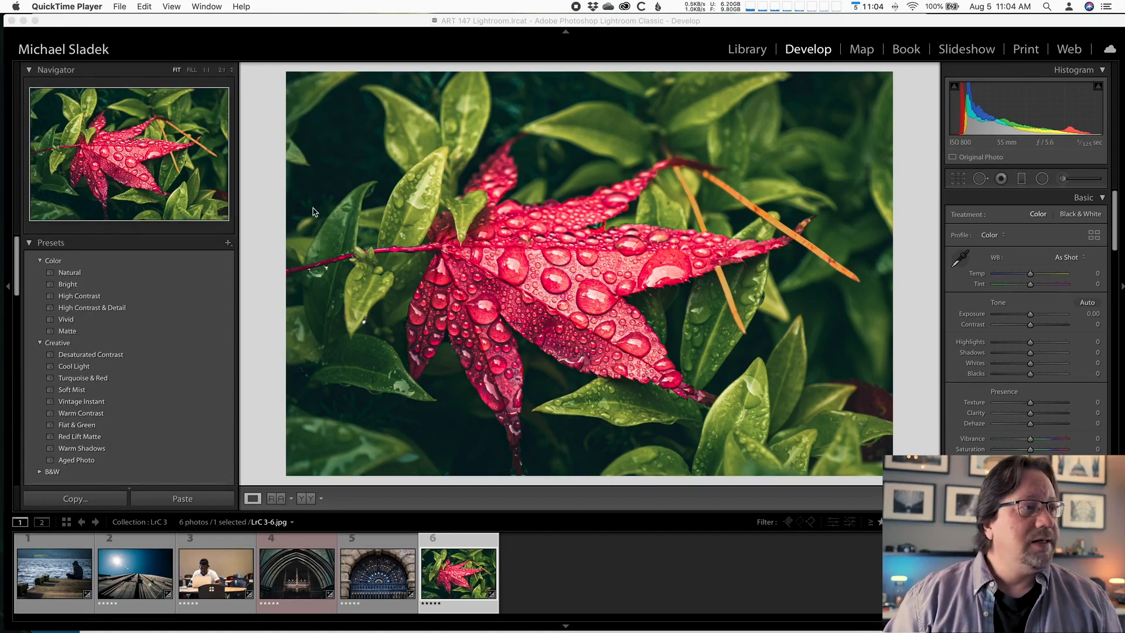
click(228, 243)
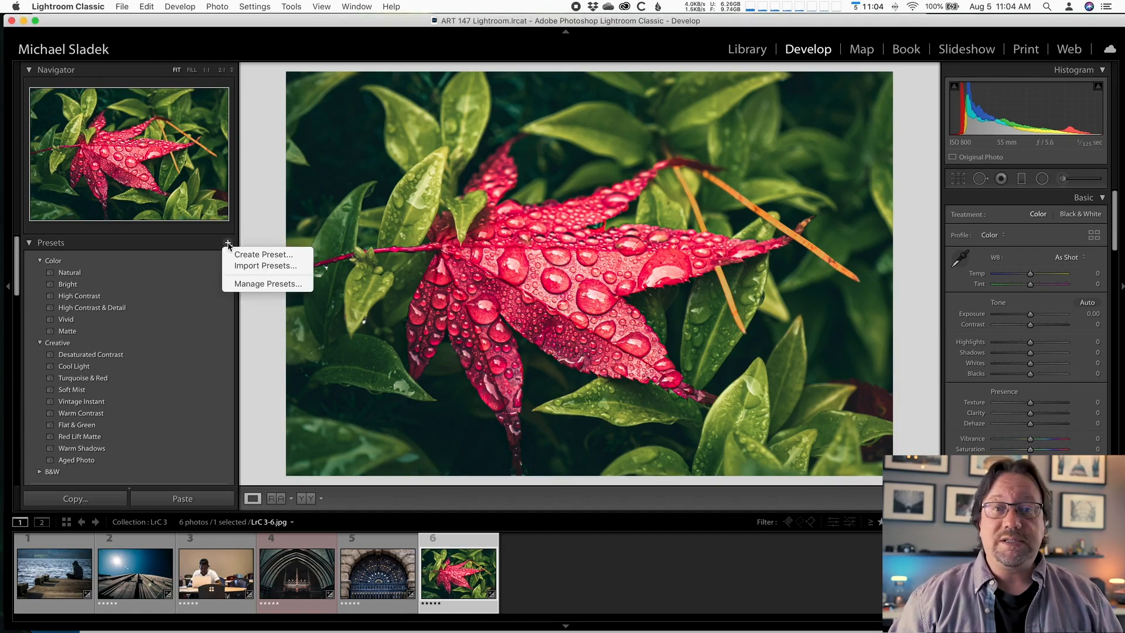
click(245, 269)
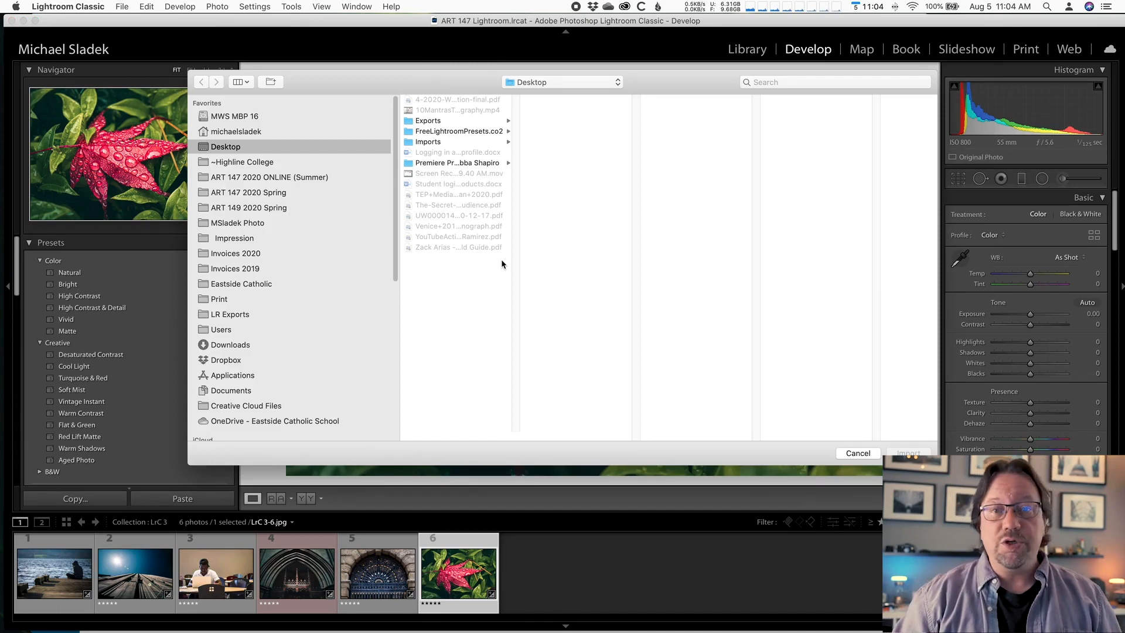
click(456, 133)
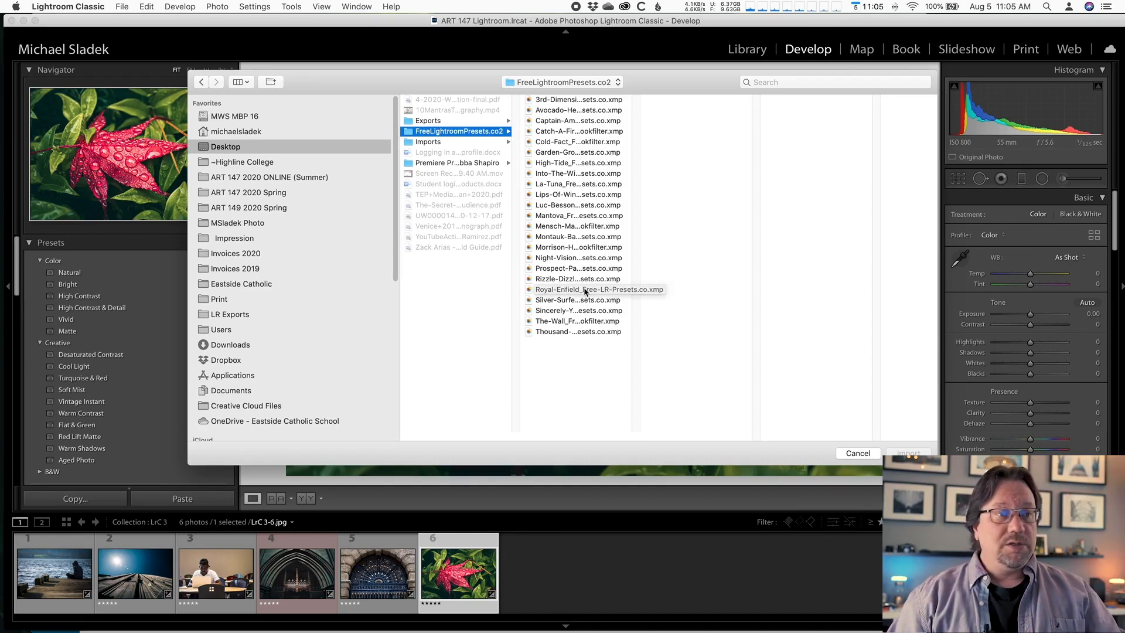
key(super+a)
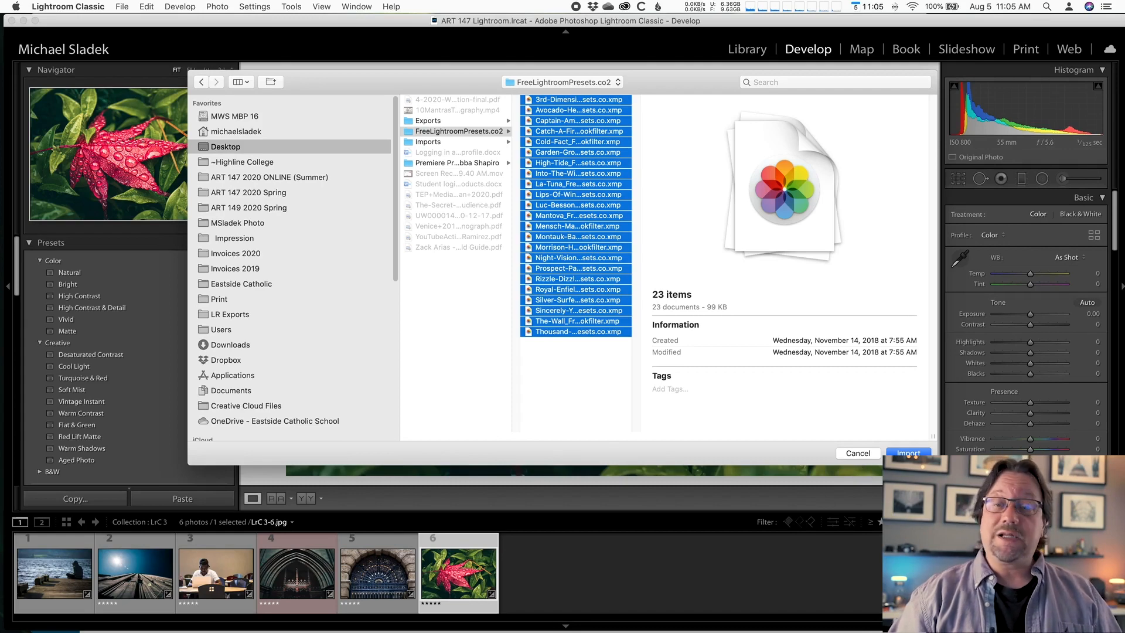
click(908, 452)
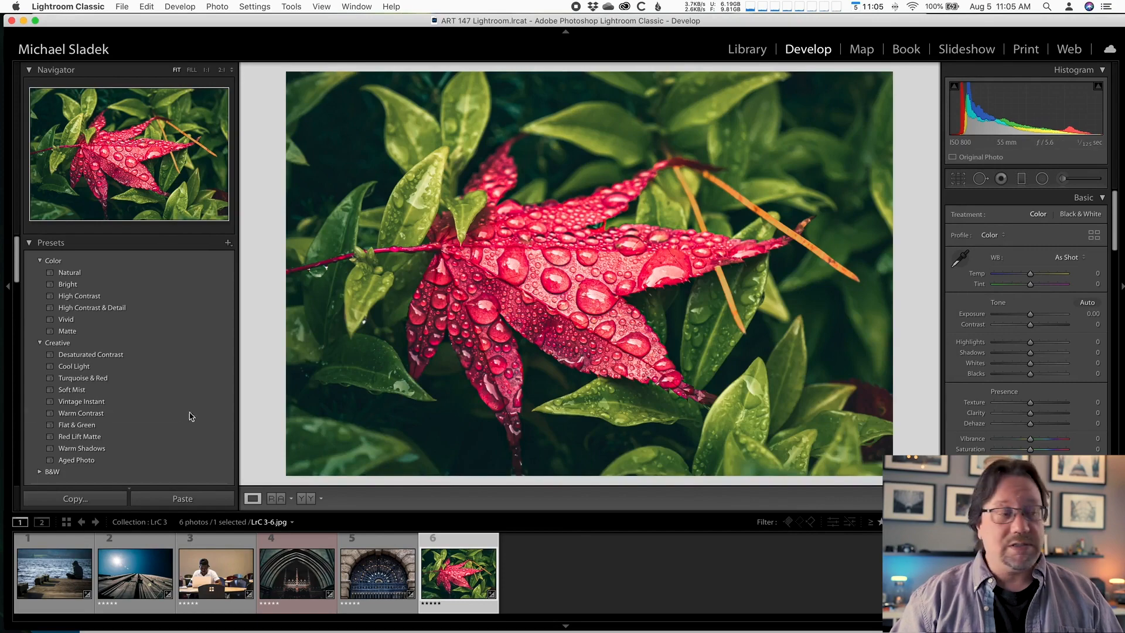
Preview the newly imported User Presets on the red leaf photo.
scroll(123, 414, down, 10)
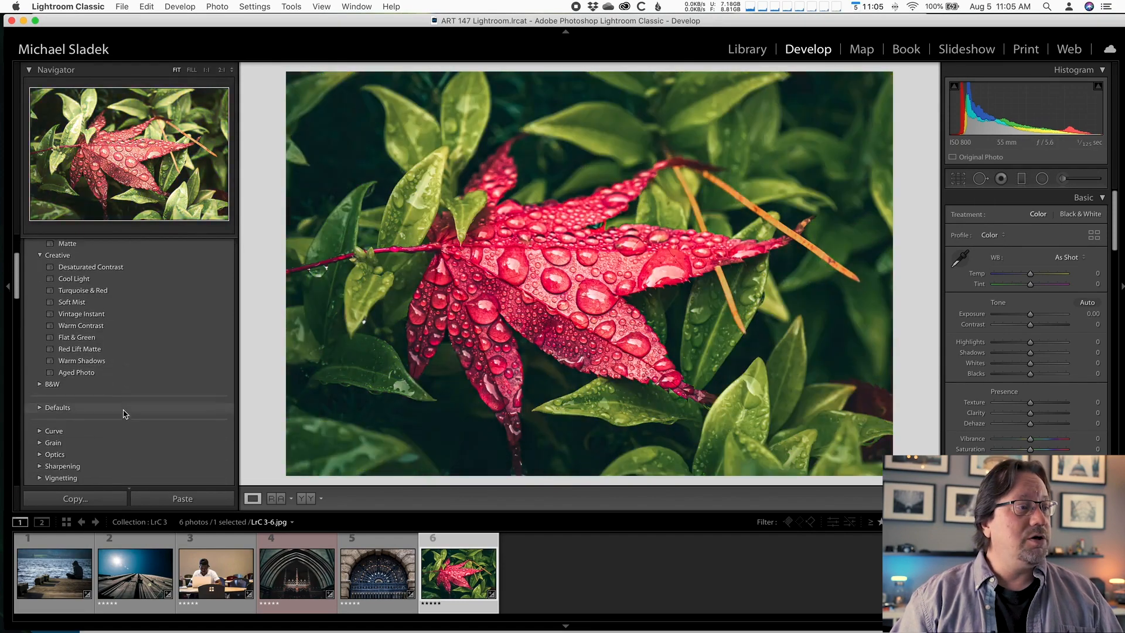
scroll(123, 414, down, 5)
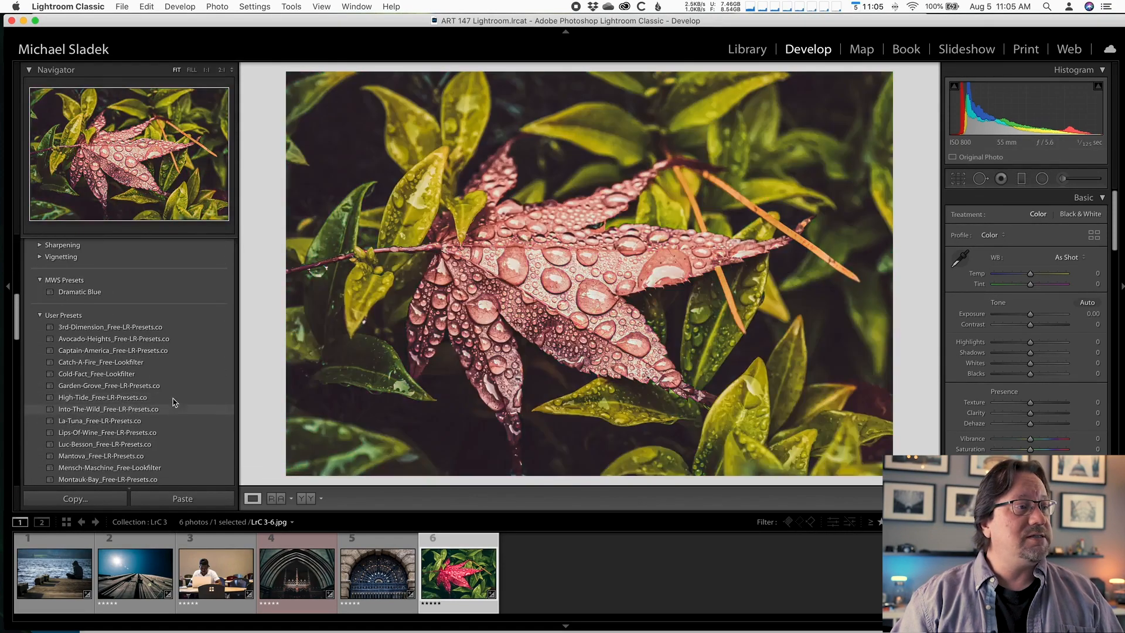
scroll(199, 339, down, 5)
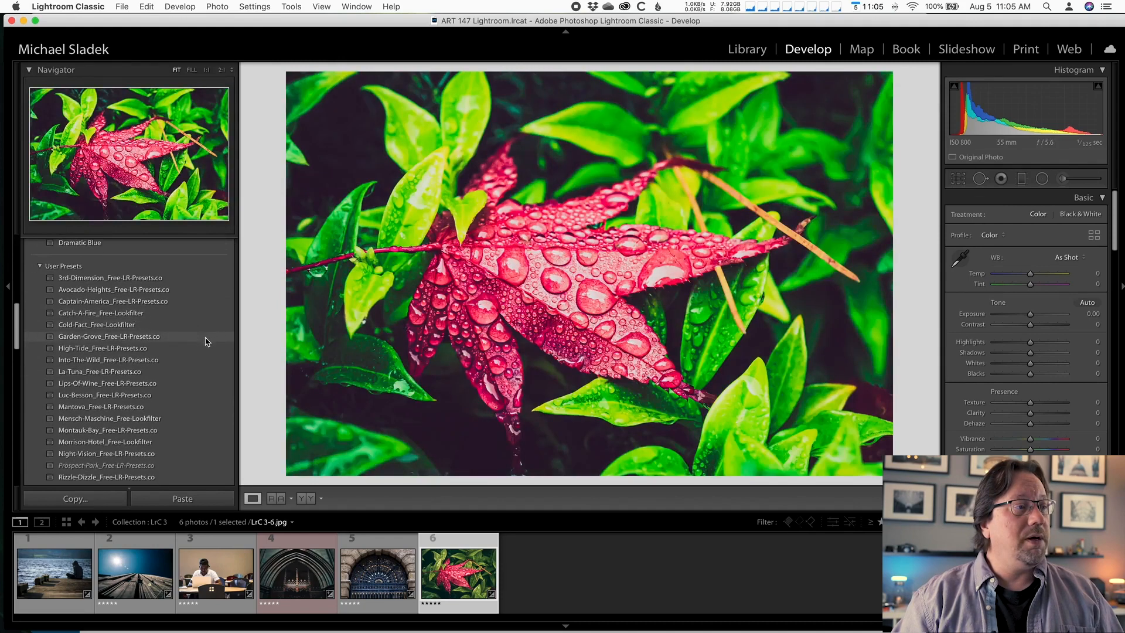
scroll(205, 341, up, 3)
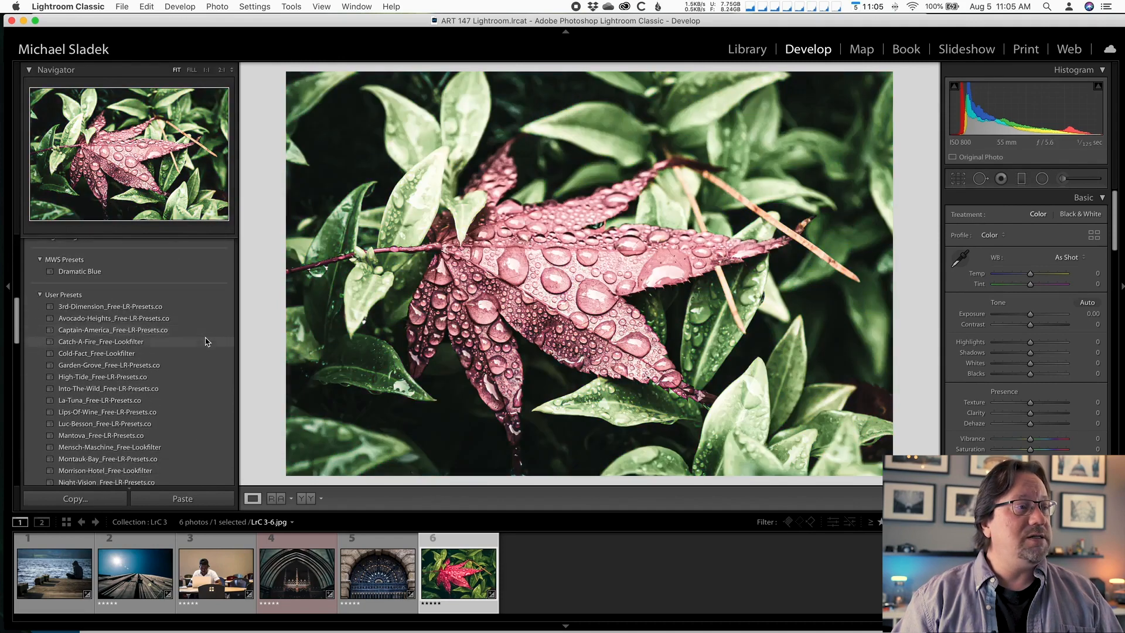
scroll(205, 342, down, 2)
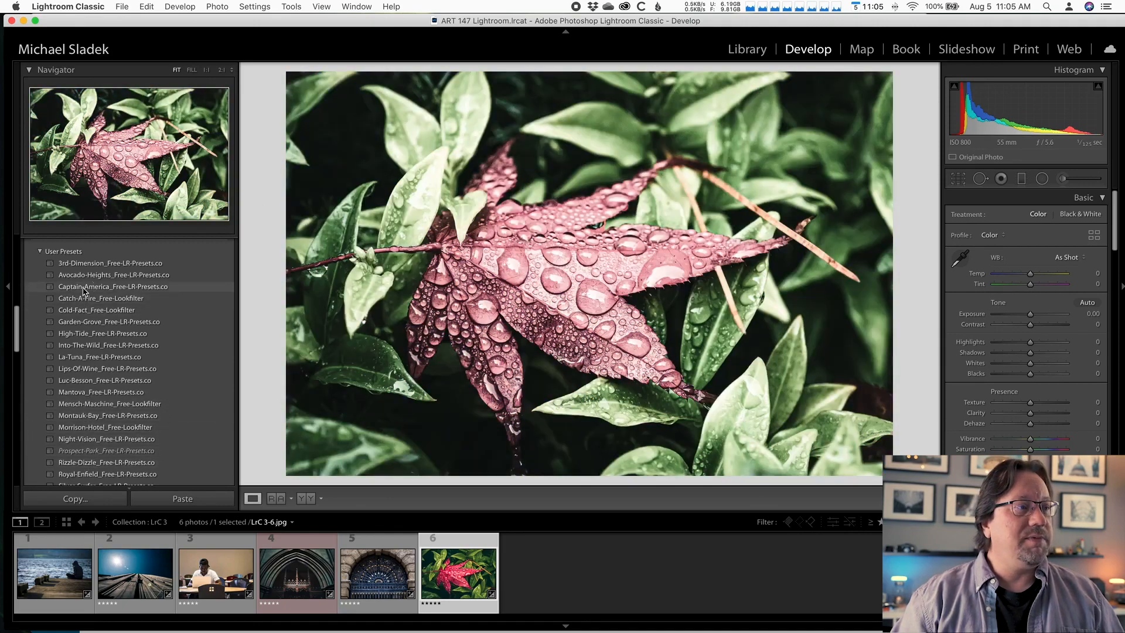
Apply the Captain-America_Free-LR-Presets.co preset to the red leaf photo and undo it.
click(83, 287)
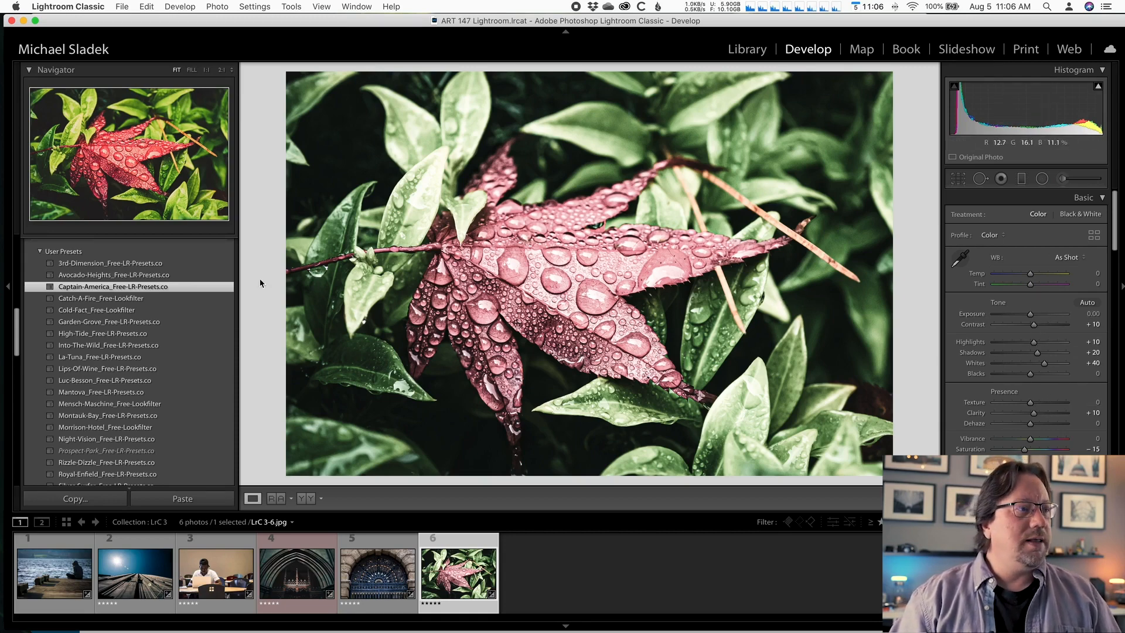
click(170, 285)
key(super+z)
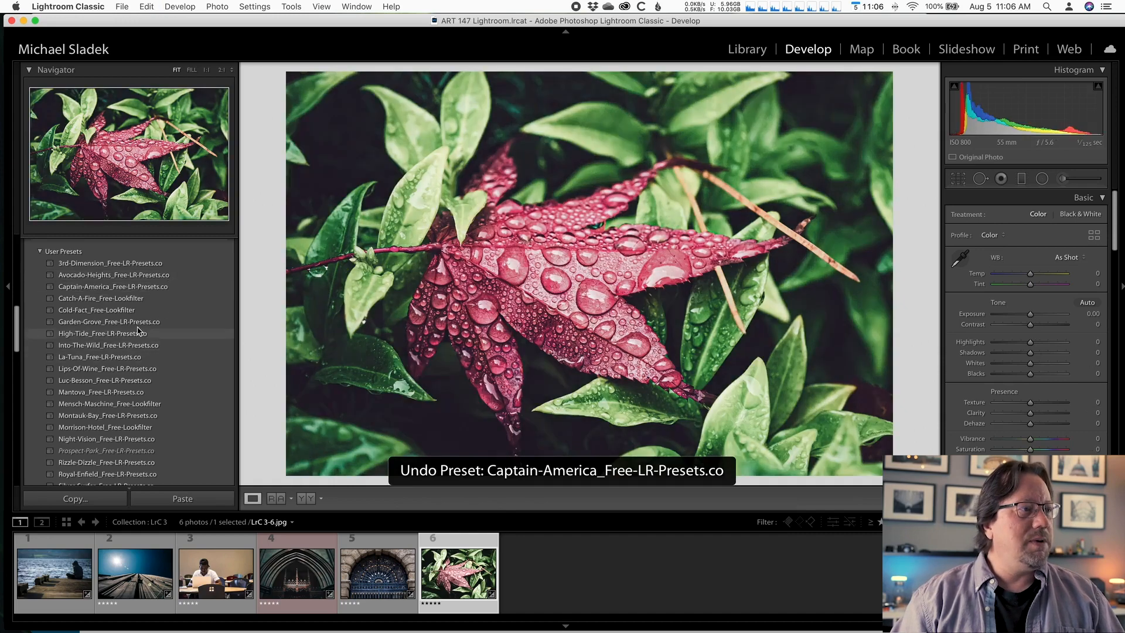
Apply the Garden-Grove_Free-LR-Presets.co preset to the leaf photo and lower its HSL luminance to -31 for Yellow and -27 for Green.
click(138, 323)
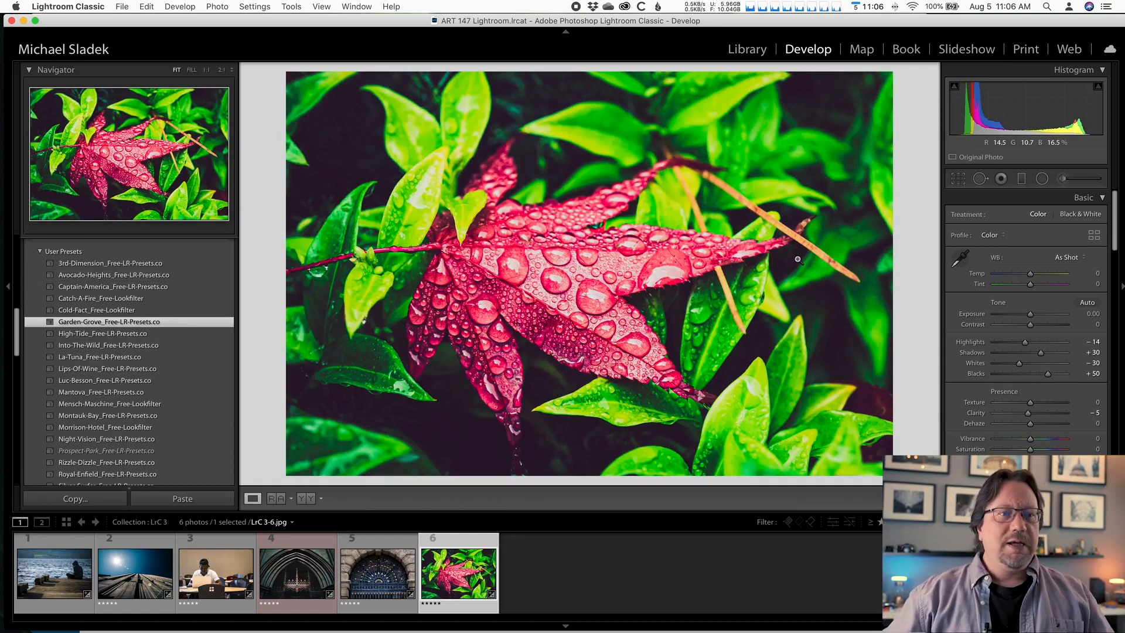
scroll(1036, 260, down, 5)
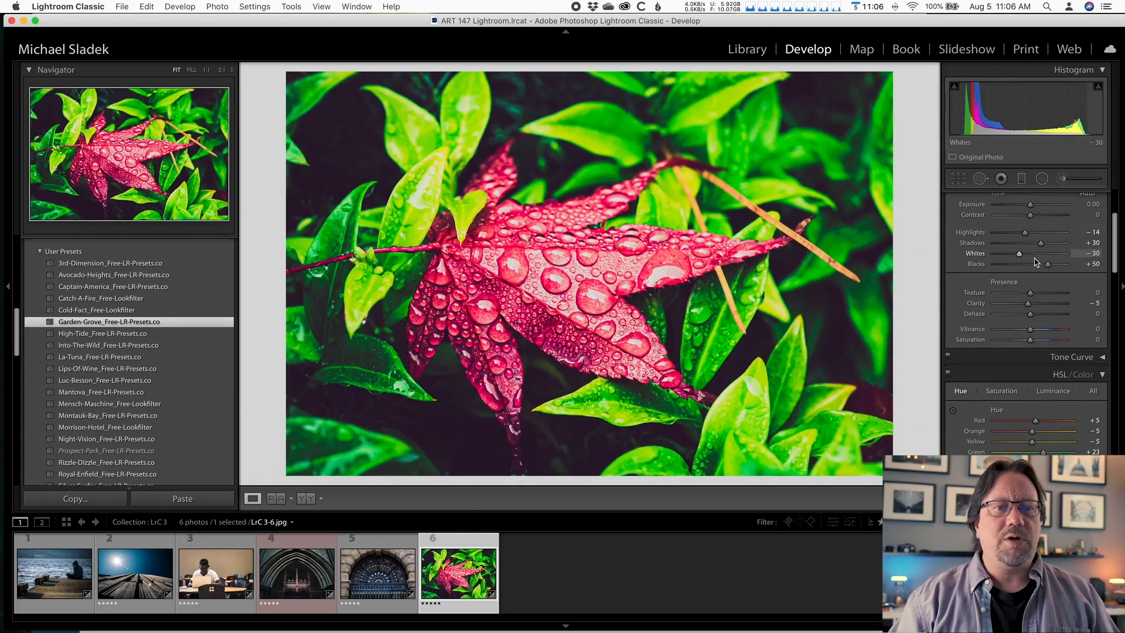
click(1052, 313)
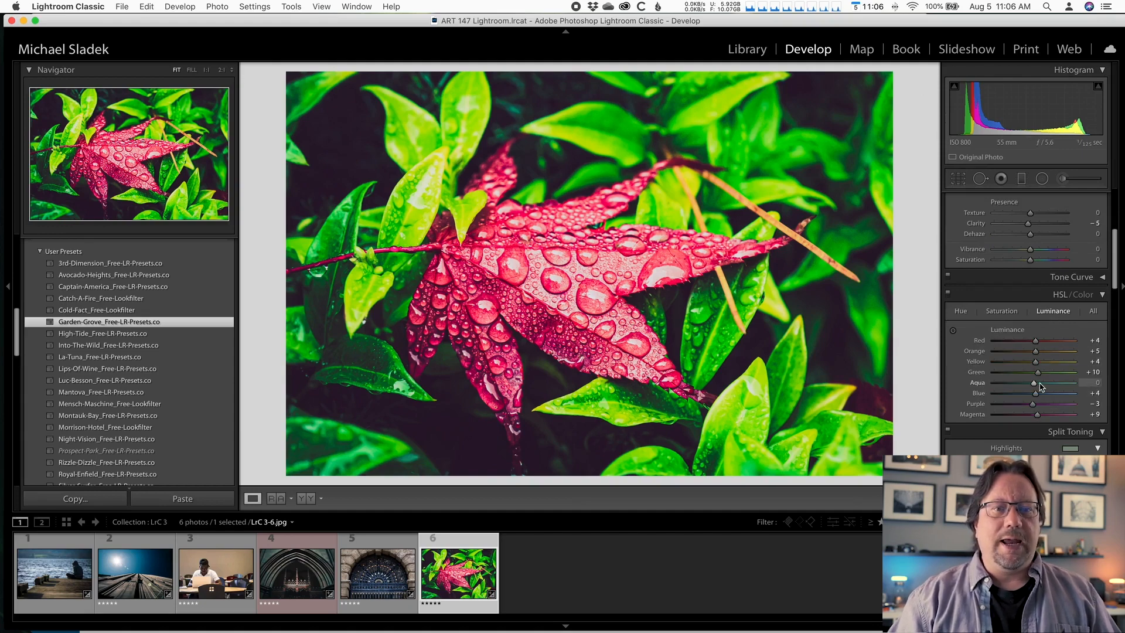
mouse_move(1039, 372)
mouse_down()
mouse_move(1027, 363)
mouse_move(1024, 373)
mouse_up()
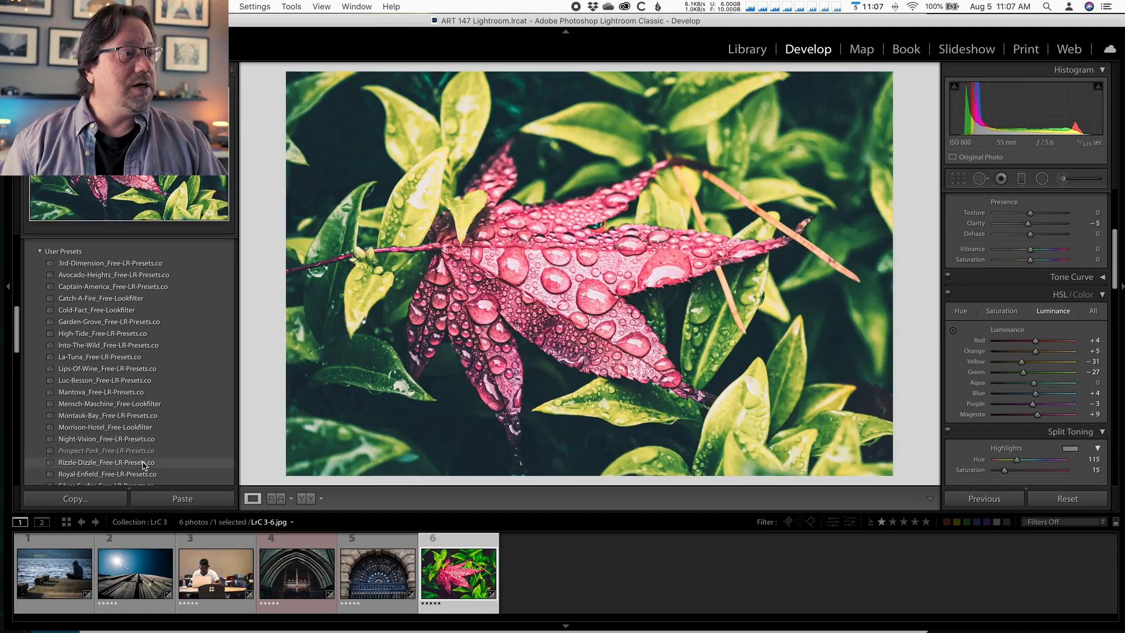
Apply the Rizzle-Dizzle_Free-LR-Presets.co preset to the leaf photo and review its Basic and HSL luminance adjustments.
click(147, 464)
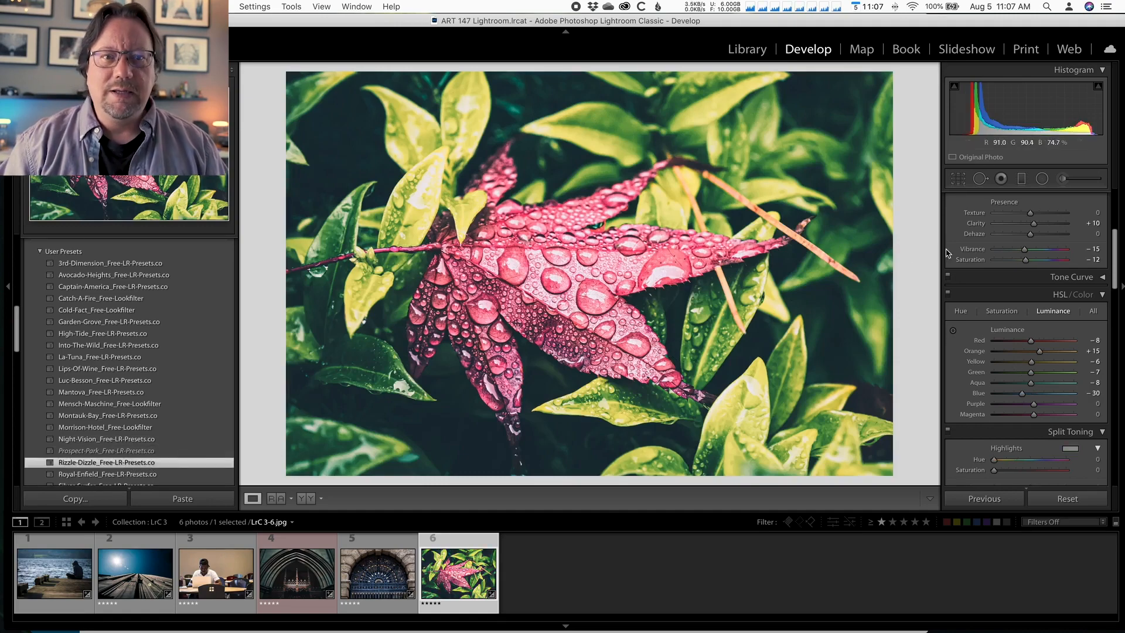
scroll(1091, 271, up, 3)
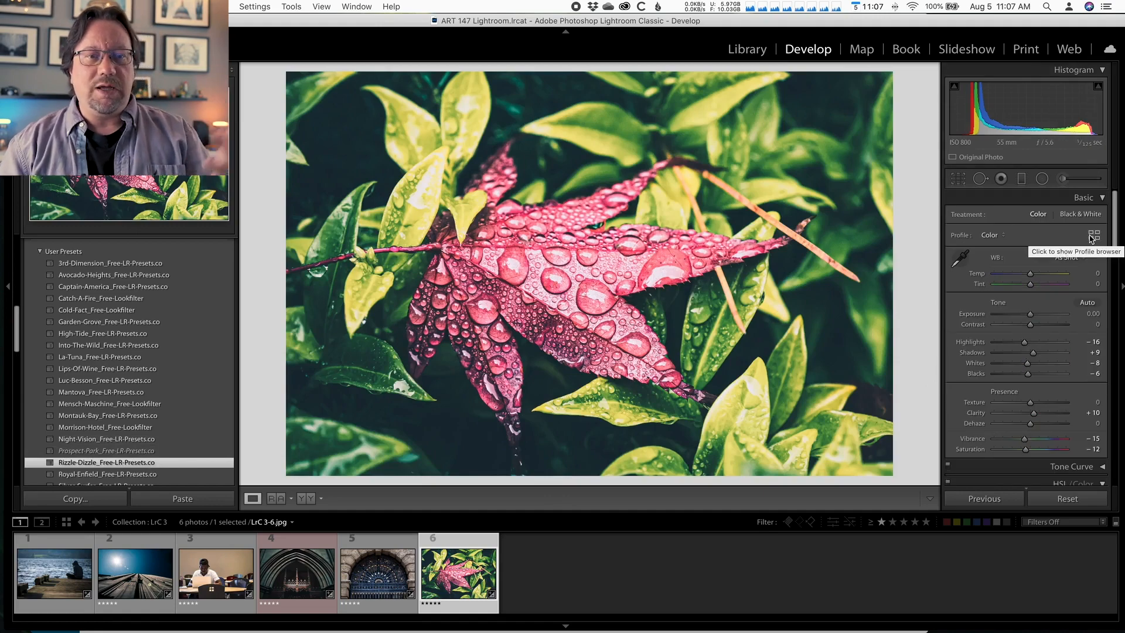
scroll(1090, 238, down, 1)
scroll(1090, 238, down, 1)
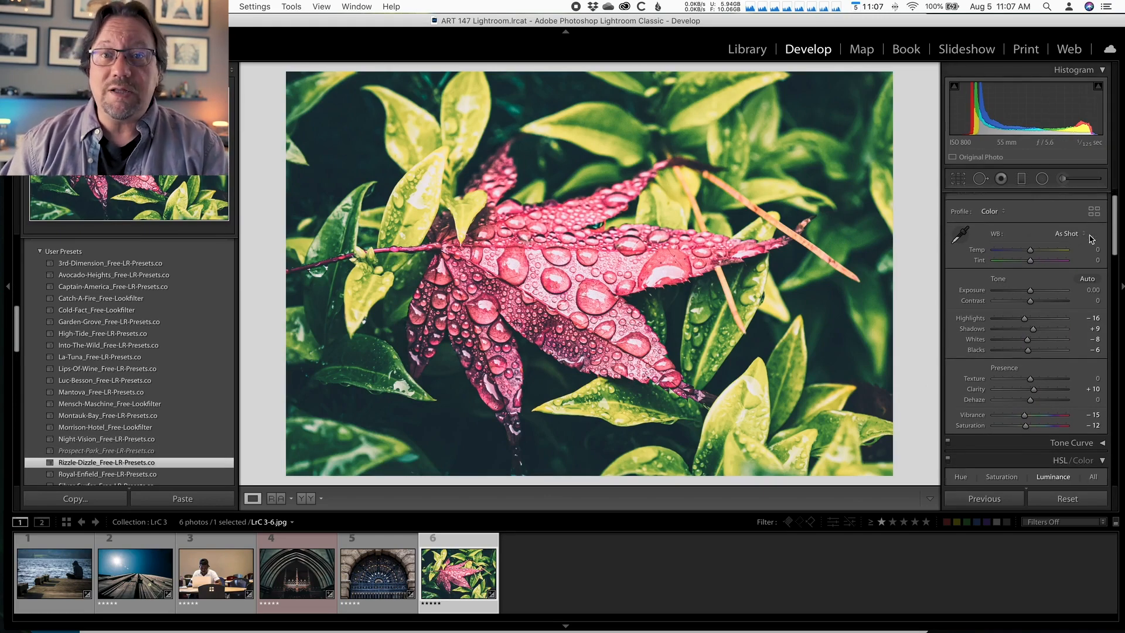
scroll(1091, 238, down, 2)
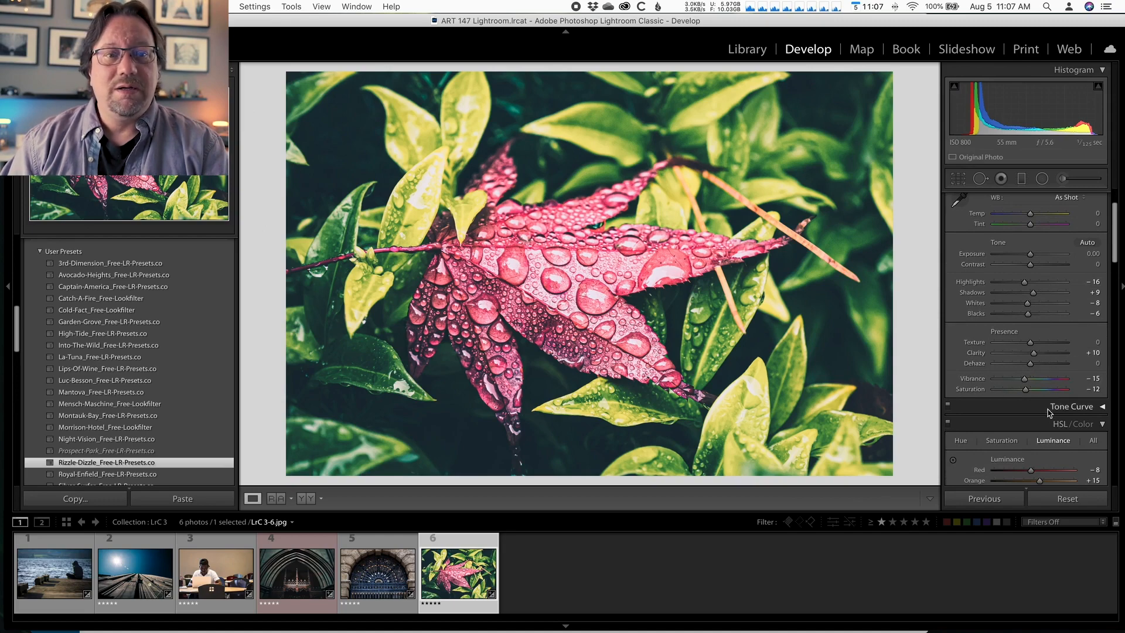
scroll(1029, 394, down, 1)
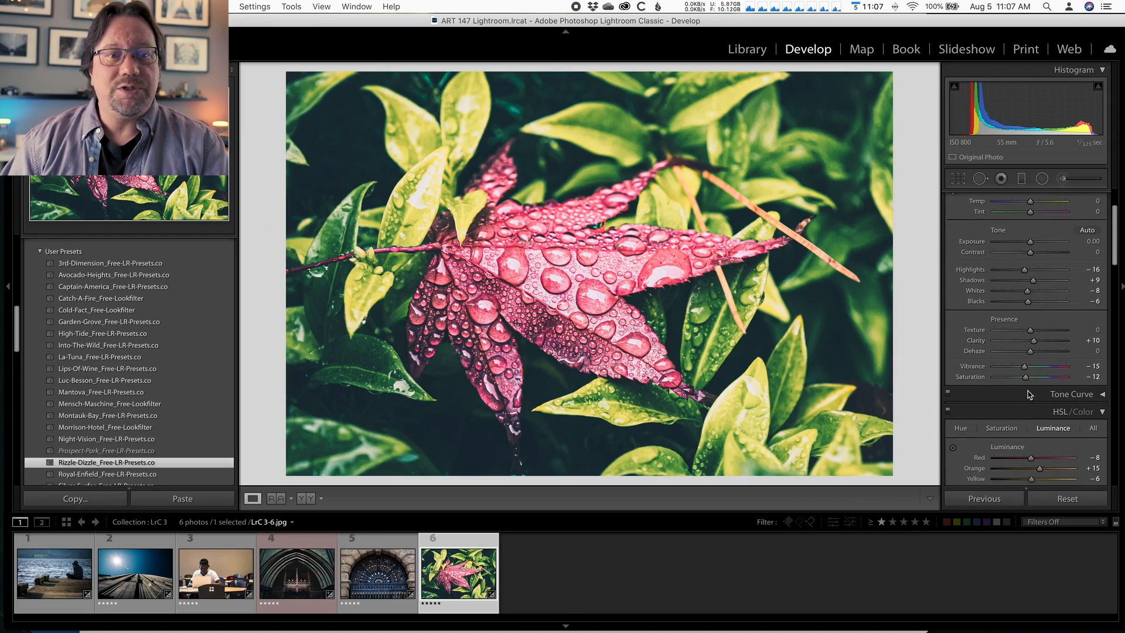
scroll(1030, 394, down, 5)
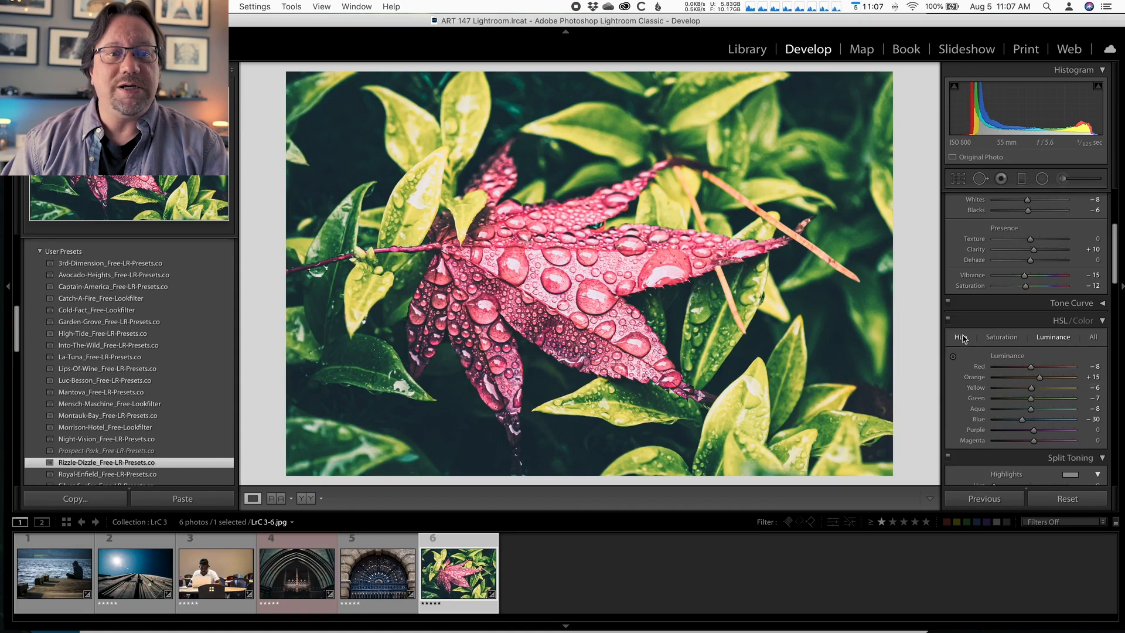
Review the leaf photo's HSL Saturation and Hue values, and compare the photo with its Tone Curve adjustment off and on.
click(1011, 342)
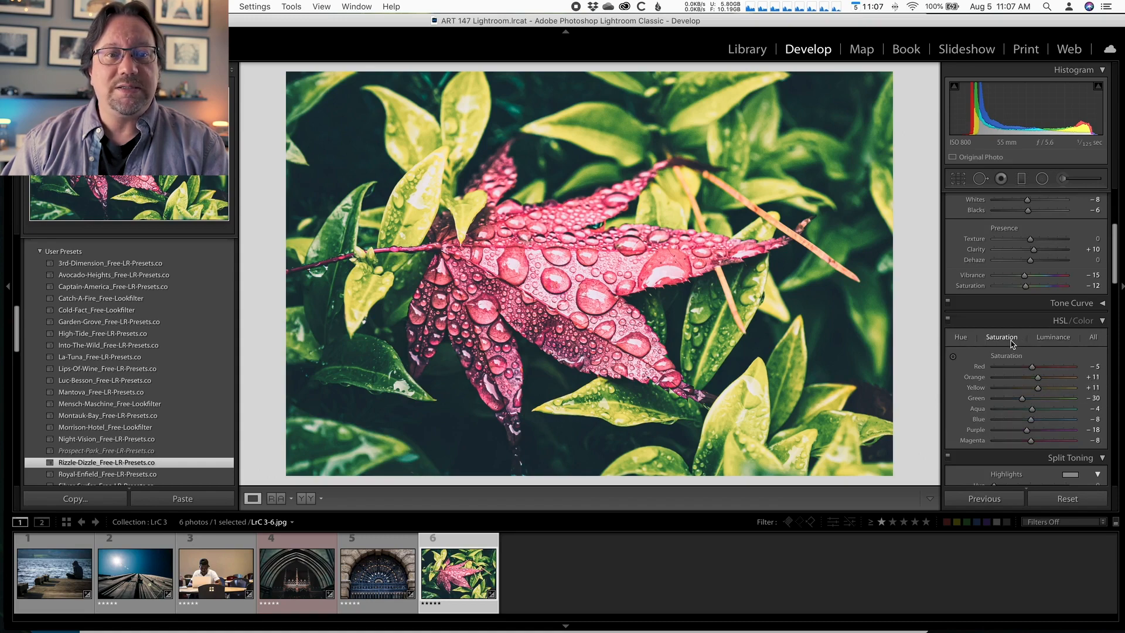
click(958, 337)
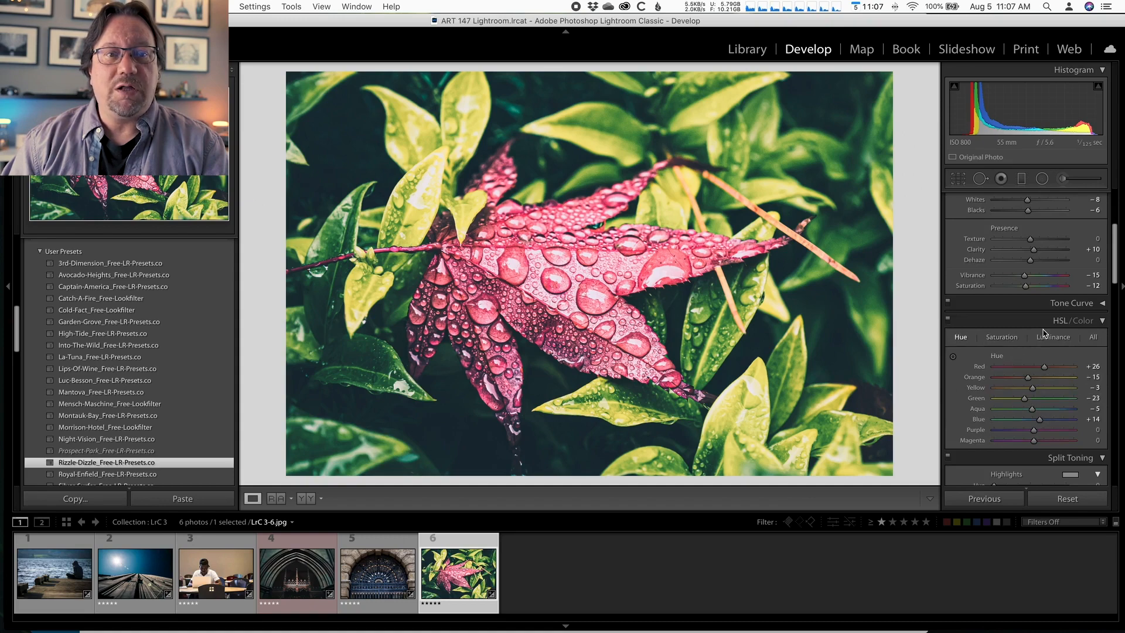
click(1103, 304)
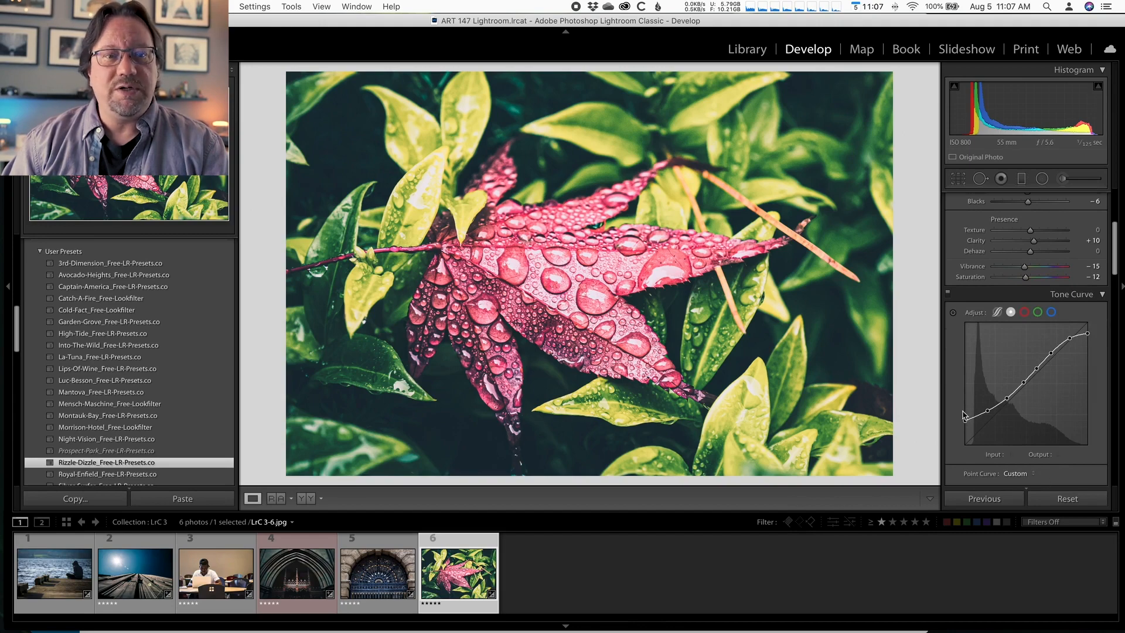
click(950, 295)
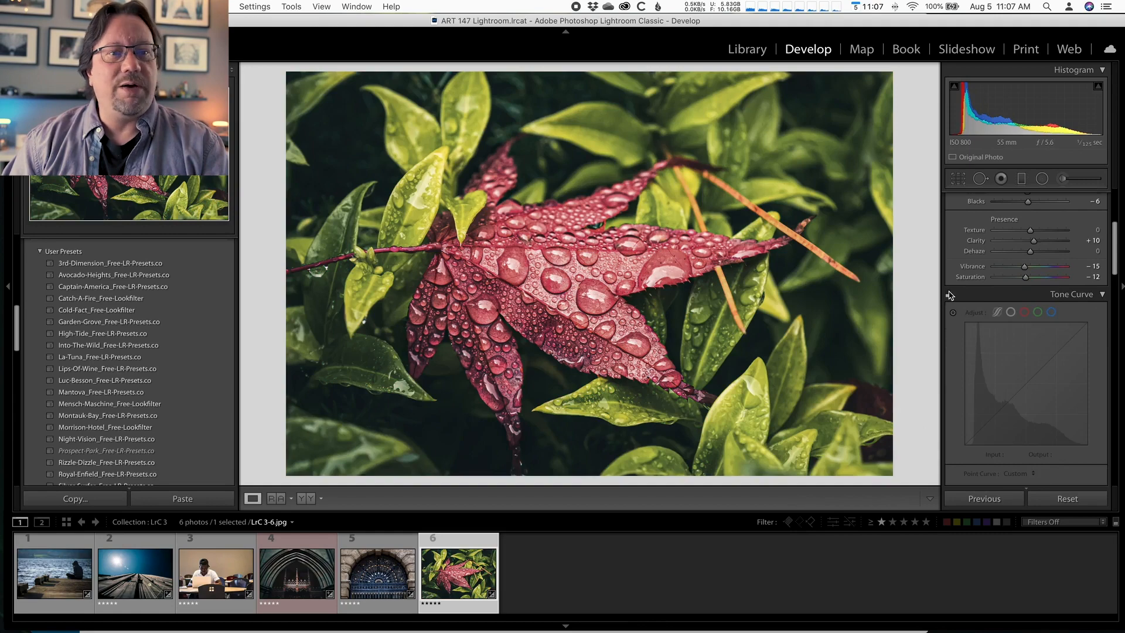
click(949, 295)
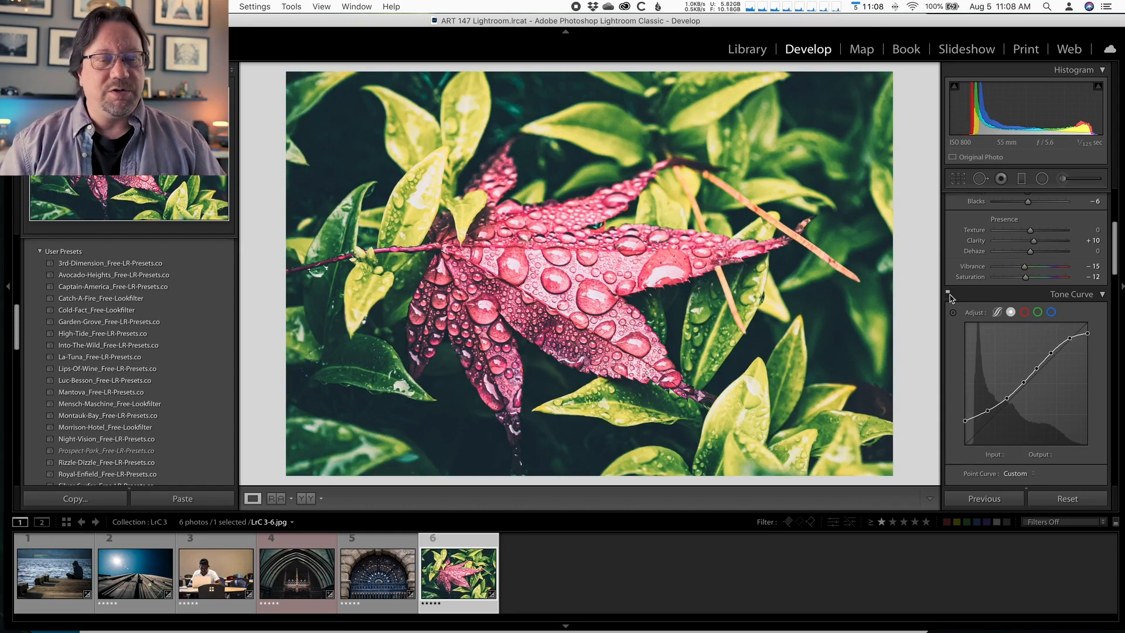
click(948, 293)
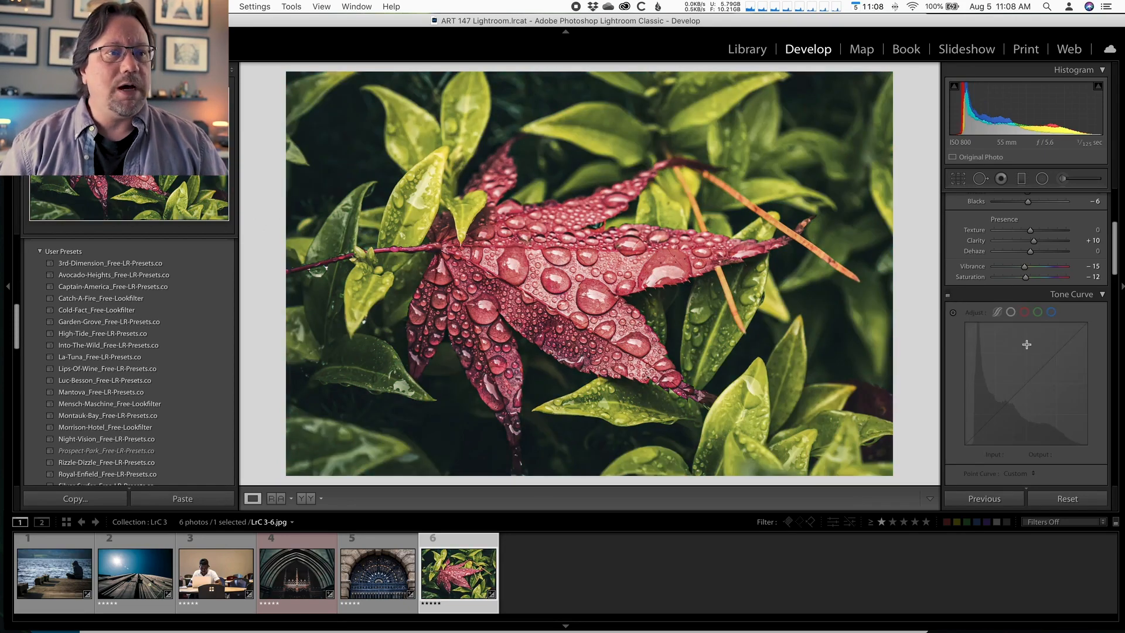
scroll(1023, 346, down, 1)
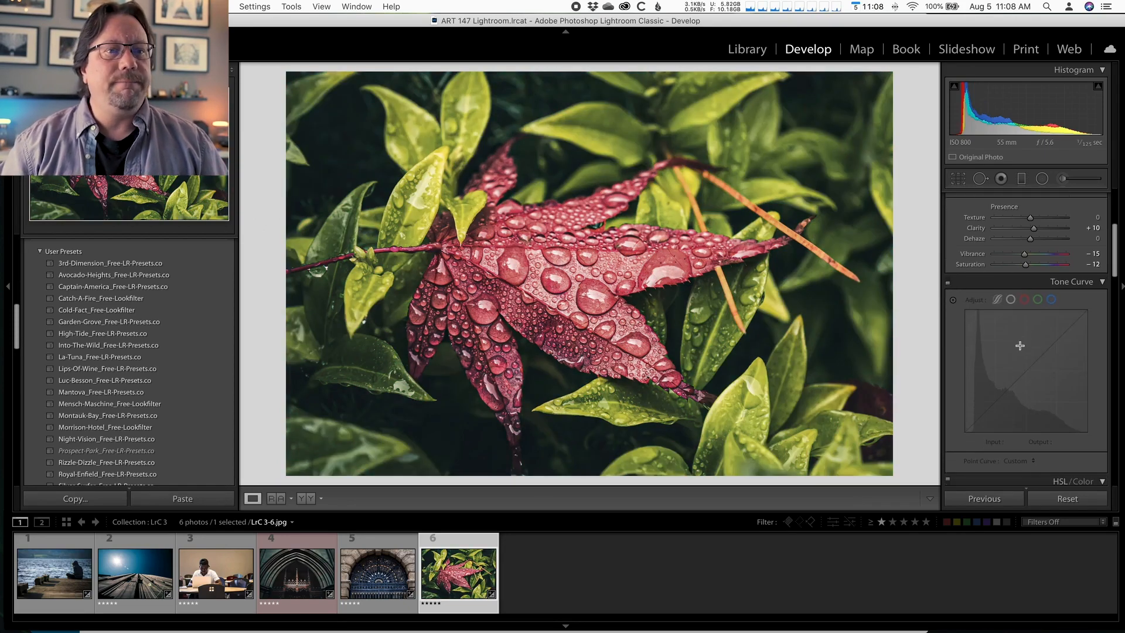
click(948, 283)
Look through the leaf photo's Split Toning, Detail, Lens Corrections, Transform and Effects settings.
scroll(1002, 404, down, 5)
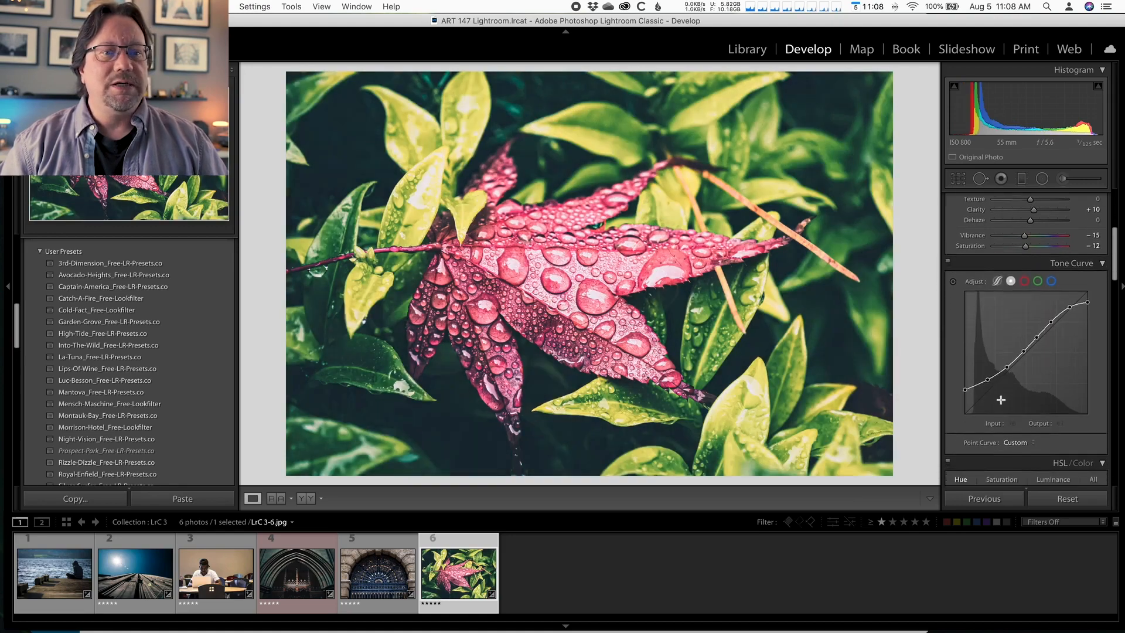
scroll(1002, 403, down, 6)
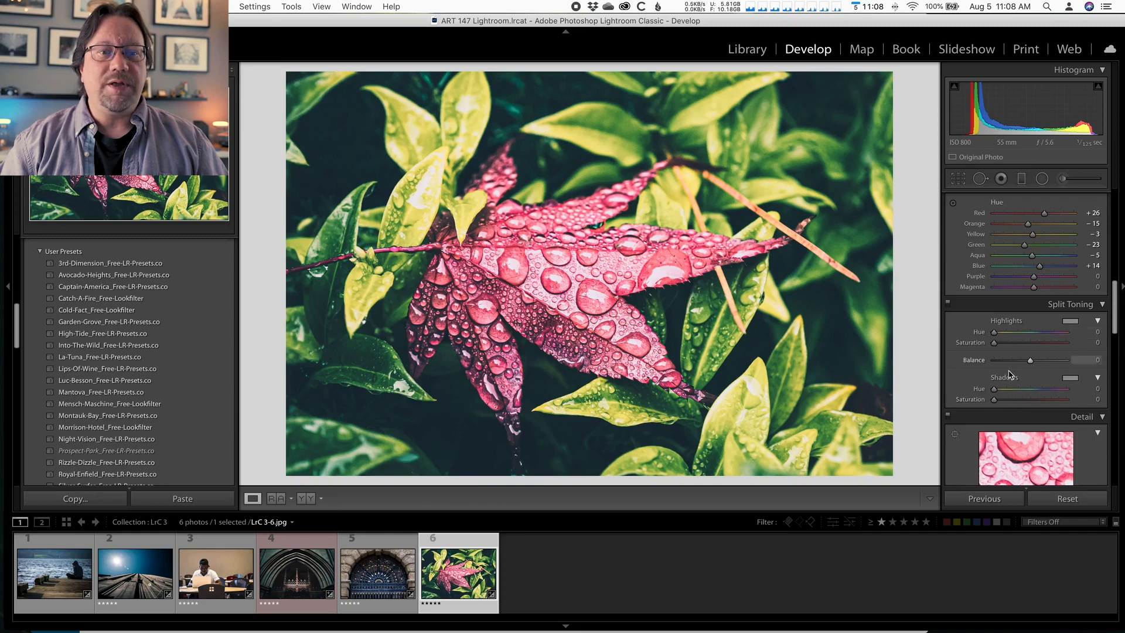
scroll(1007, 383, down, 8)
scroll(1006, 378, down, 12)
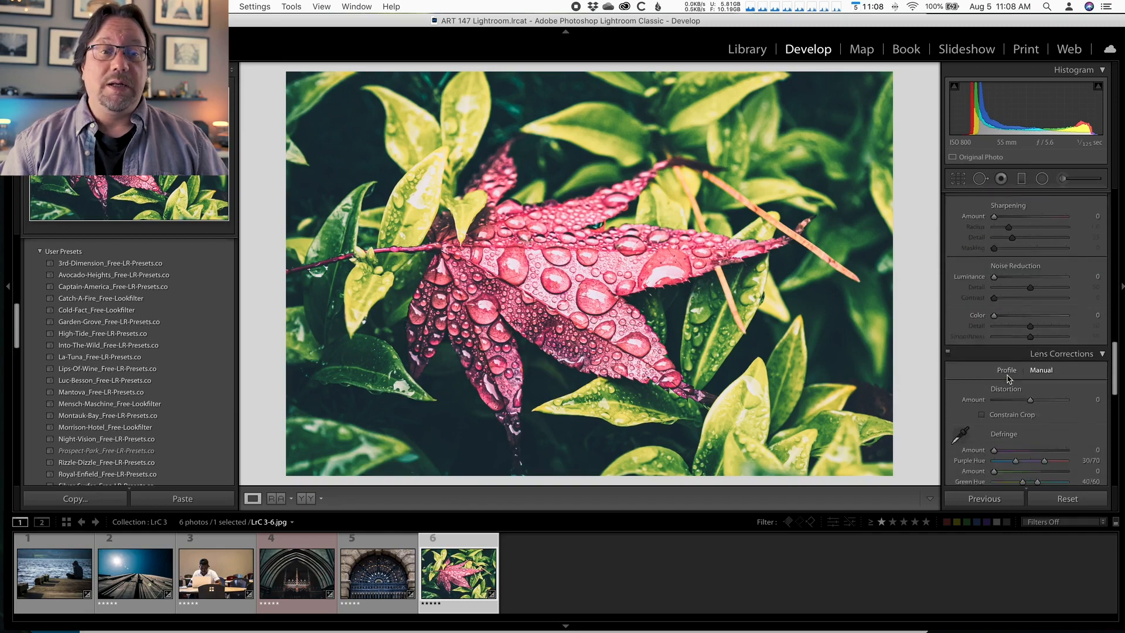
scroll(1006, 377, down, 10)
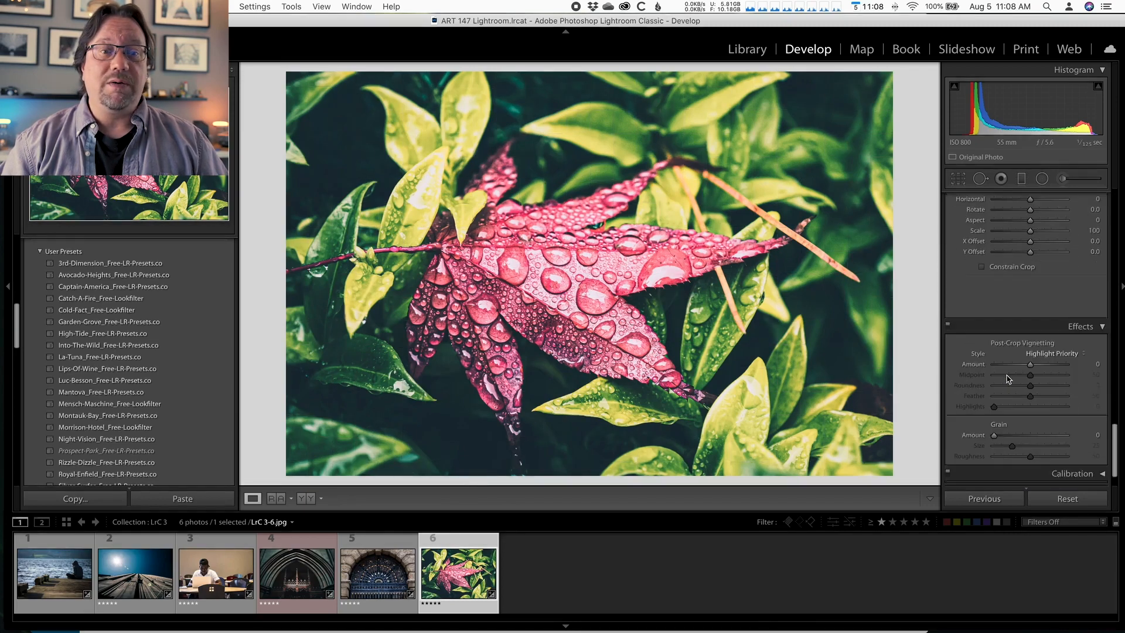
scroll(1006, 378, down, 2)
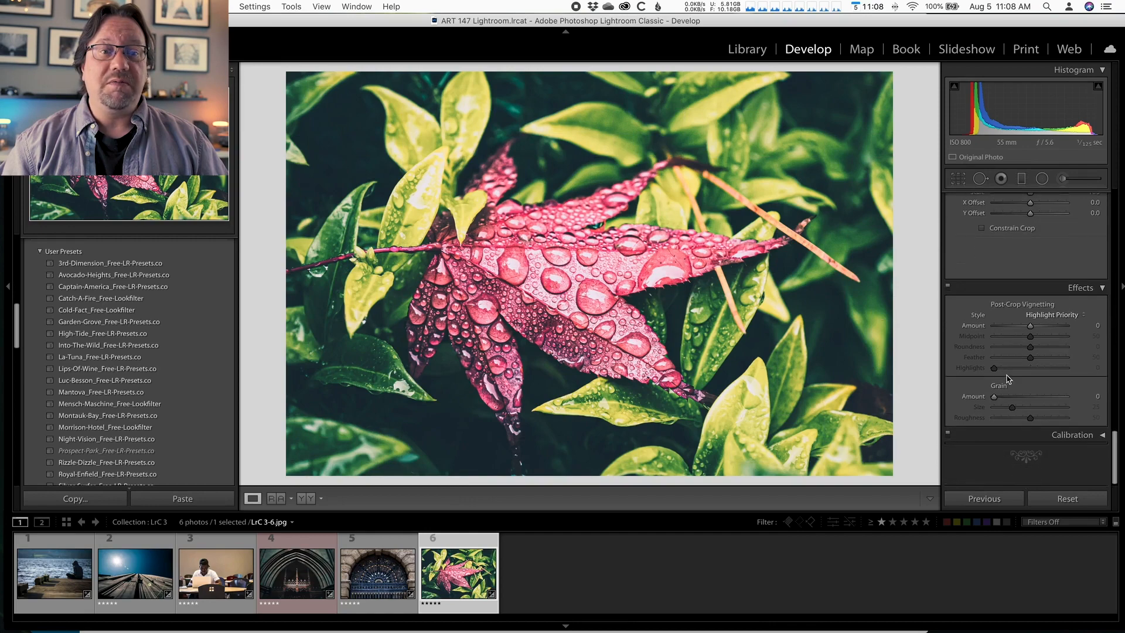
Show the leaf photo's Calibration settings and compare the photo with them off and on several times.
click(1103, 434)
scroll(1100, 427, down, 3)
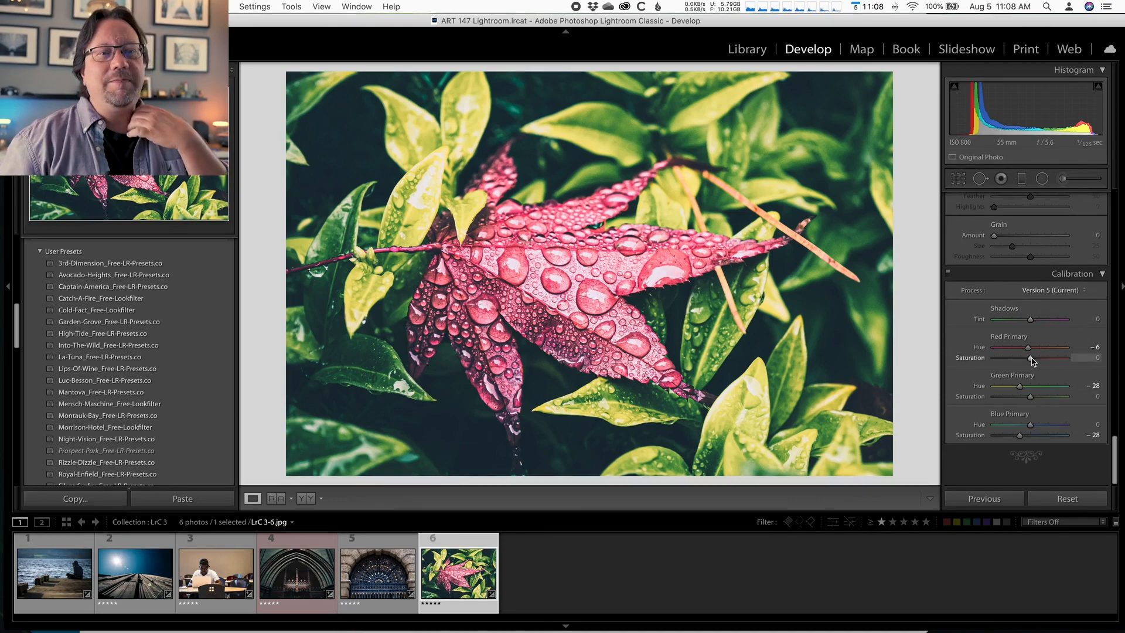
click(948, 273)
click(949, 274)
click(950, 274)
click(949, 273)
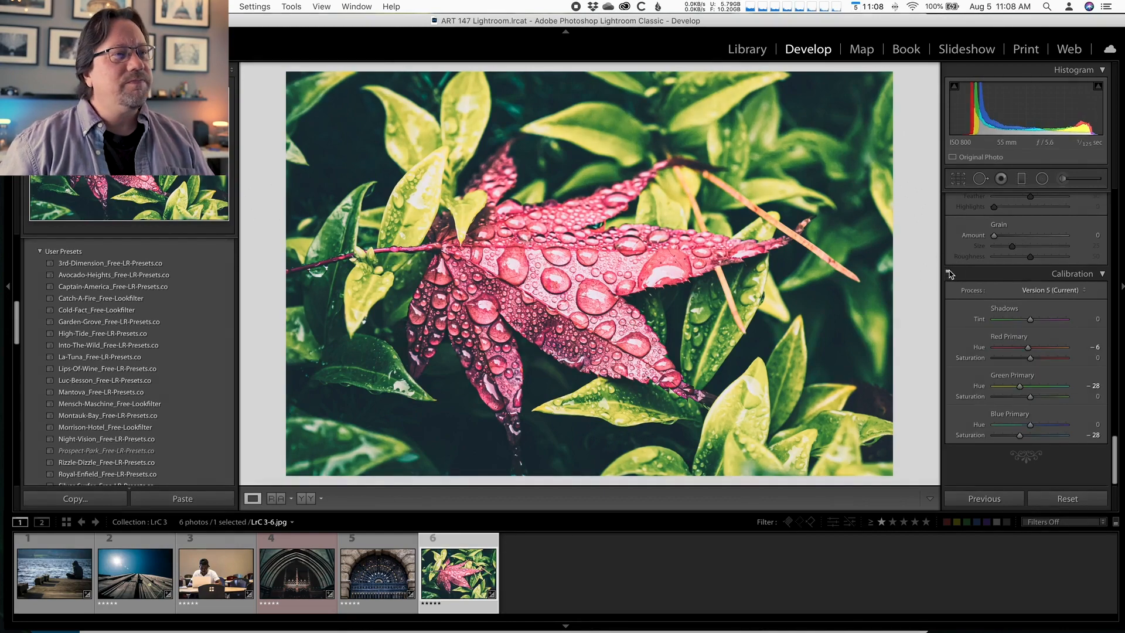
click(950, 274)
click(950, 274)
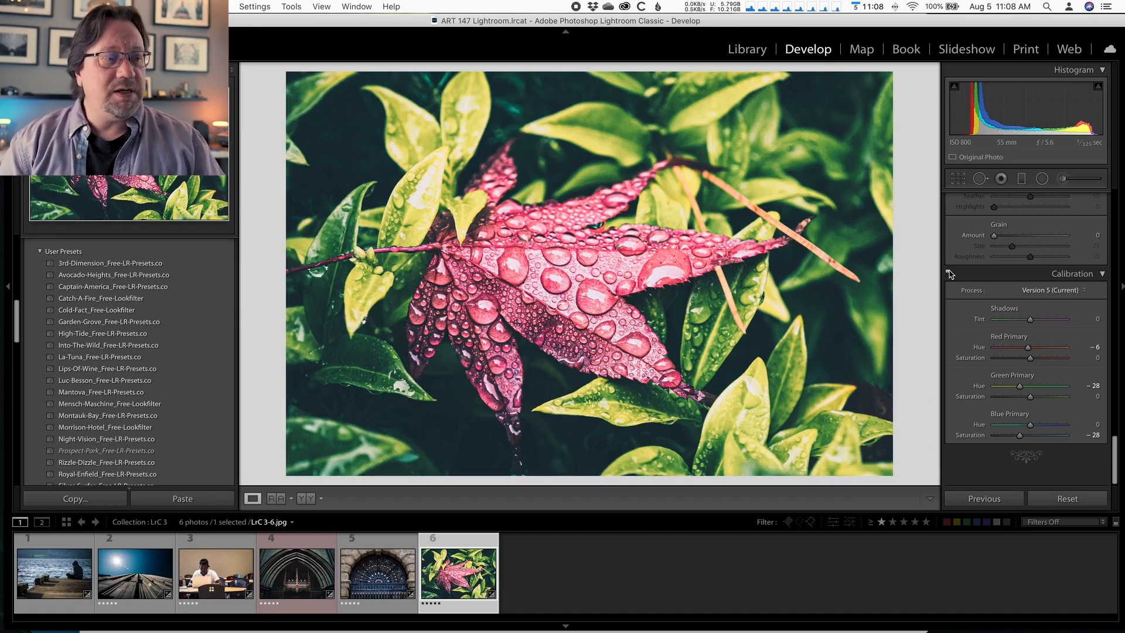
Apply the Montauk-Bay_Free-LR-Presets.co preset to the church arch photo and set its white balance Temp to +22.
click(321, 587)
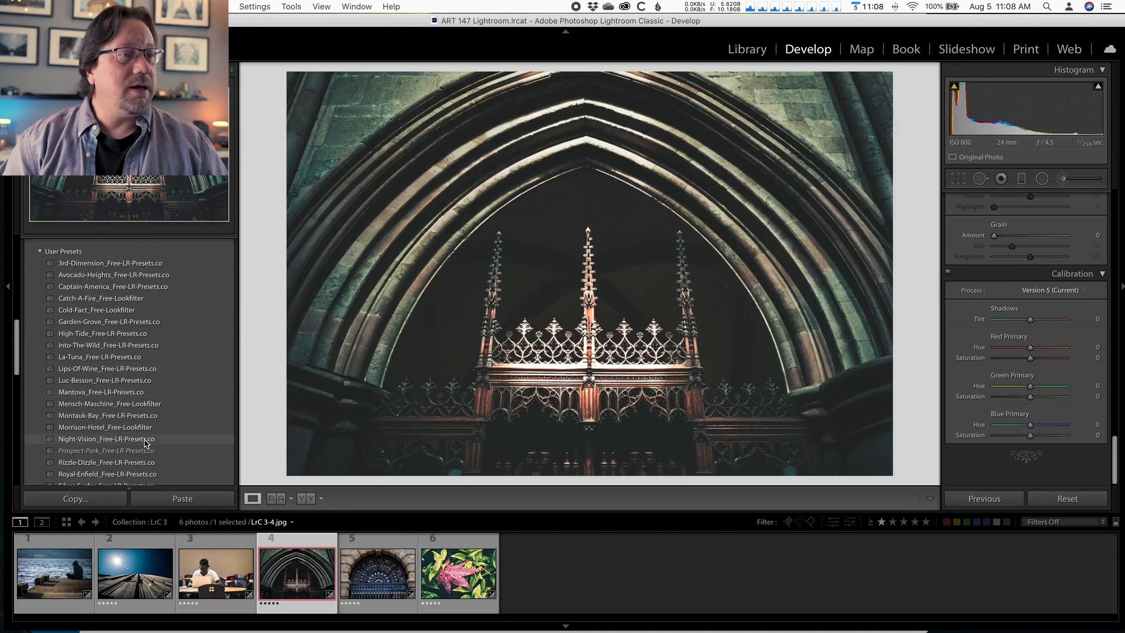
click(100, 415)
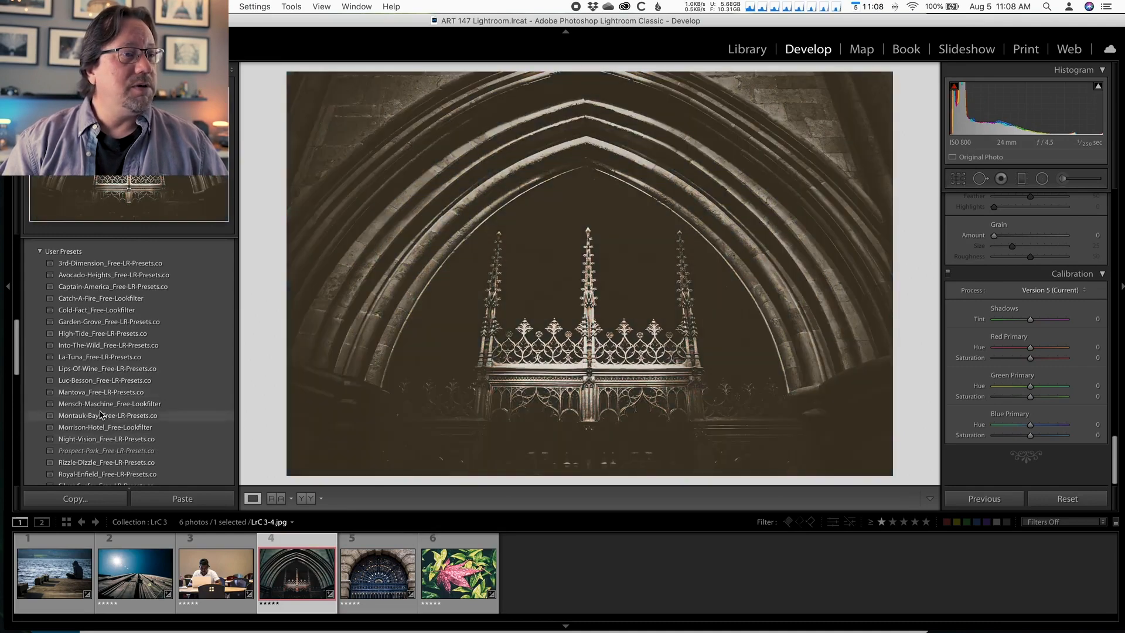
click(100, 415)
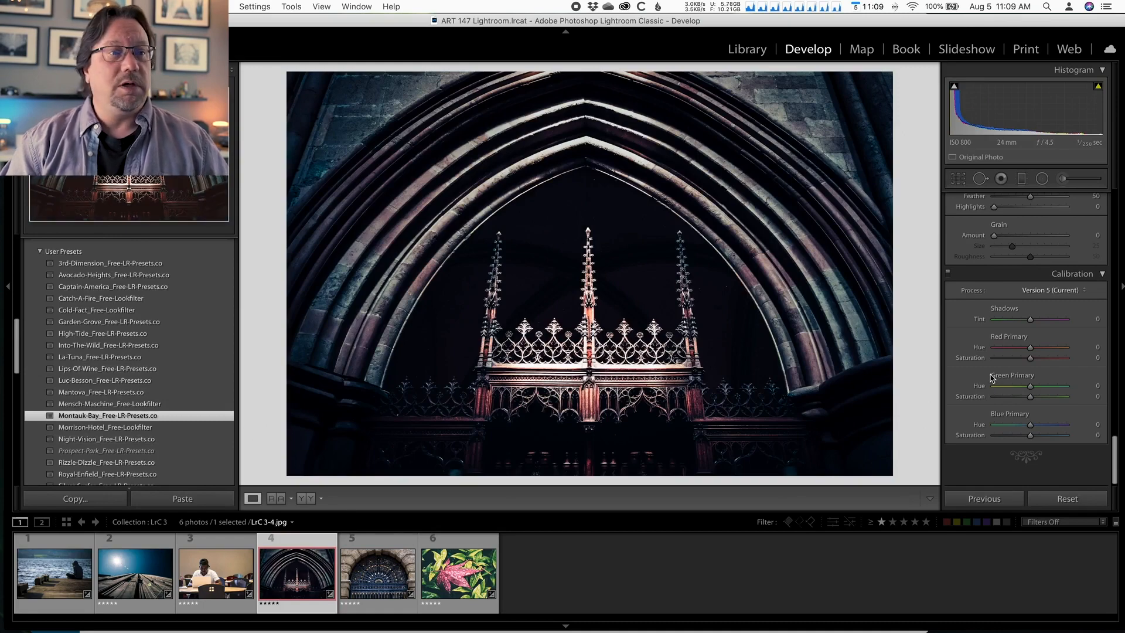
scroll(991, 378, up, 10)
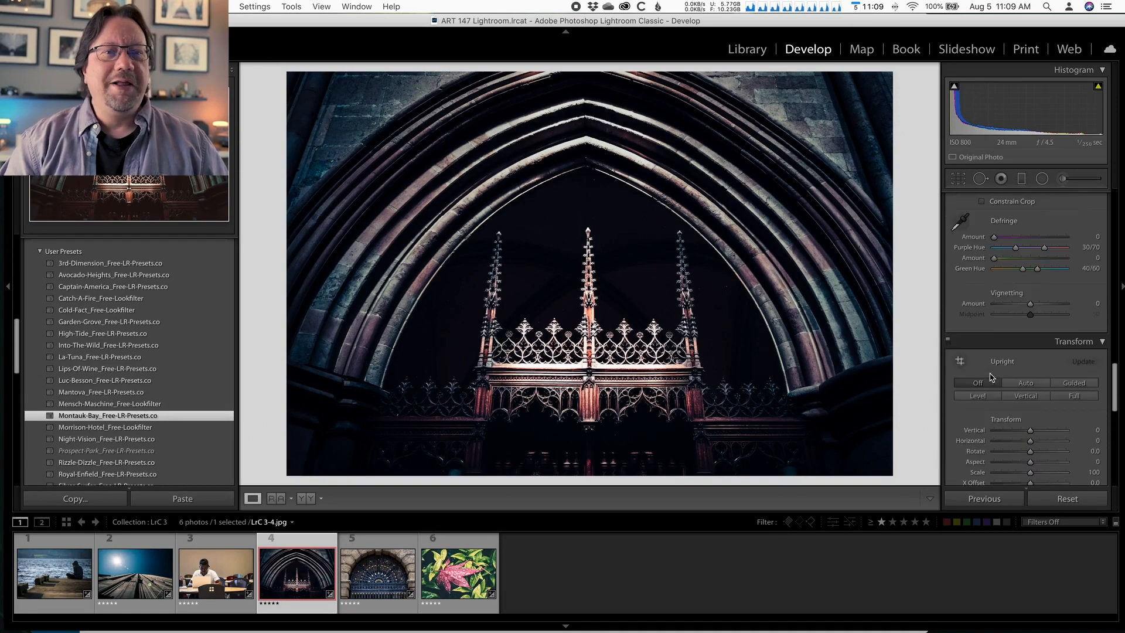
scroll(992, 378, up, 15)
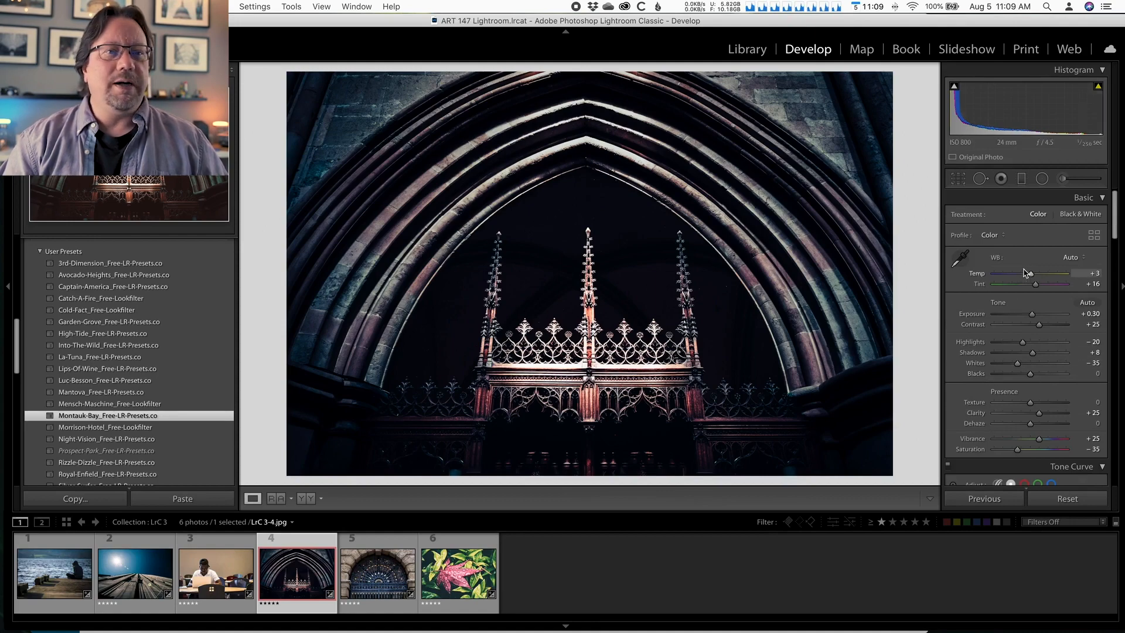
drag(1031, 275, 1038, 277)
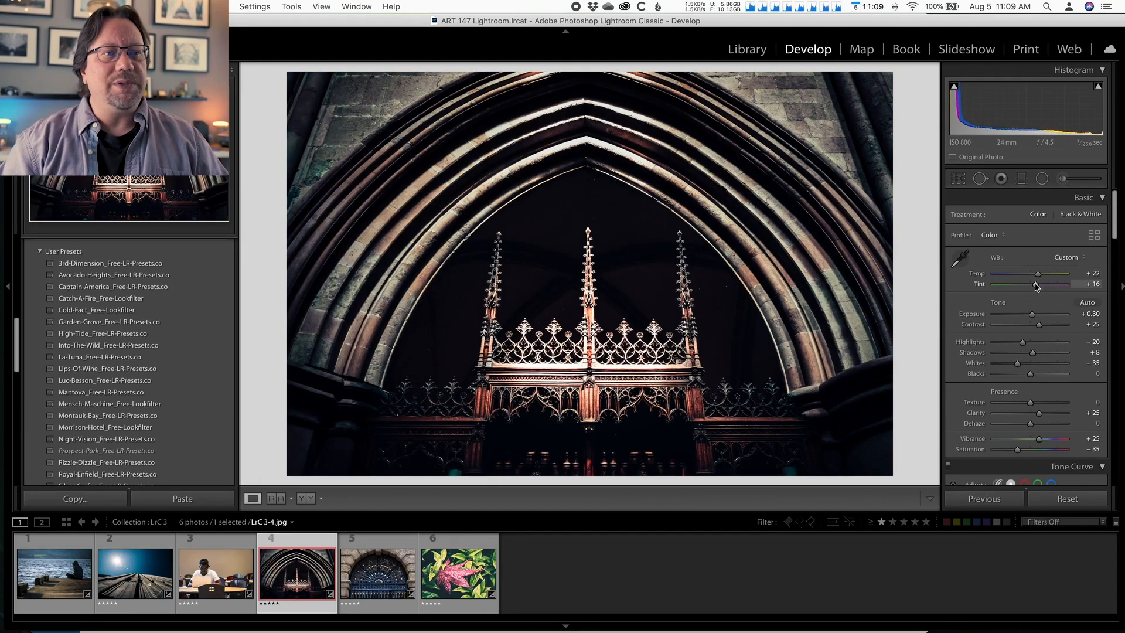